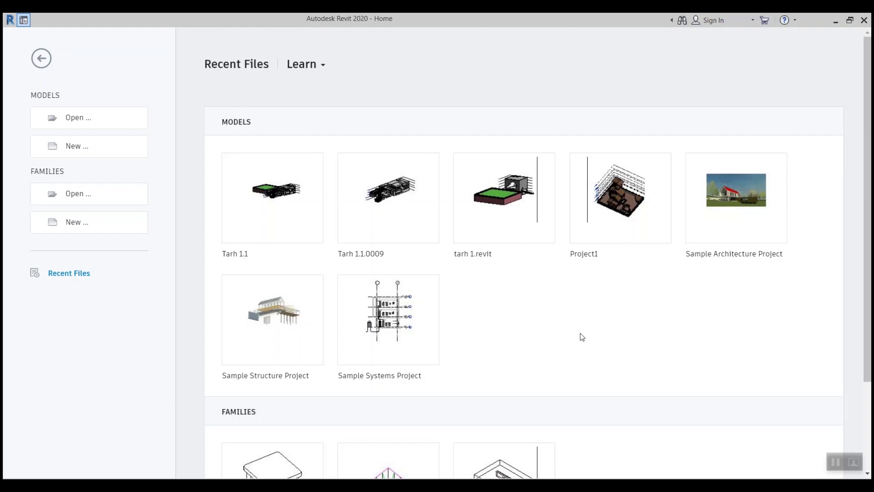
From the Home page, open the New Project dialog, which defaults to the Construction Template
left_click(64, 151)
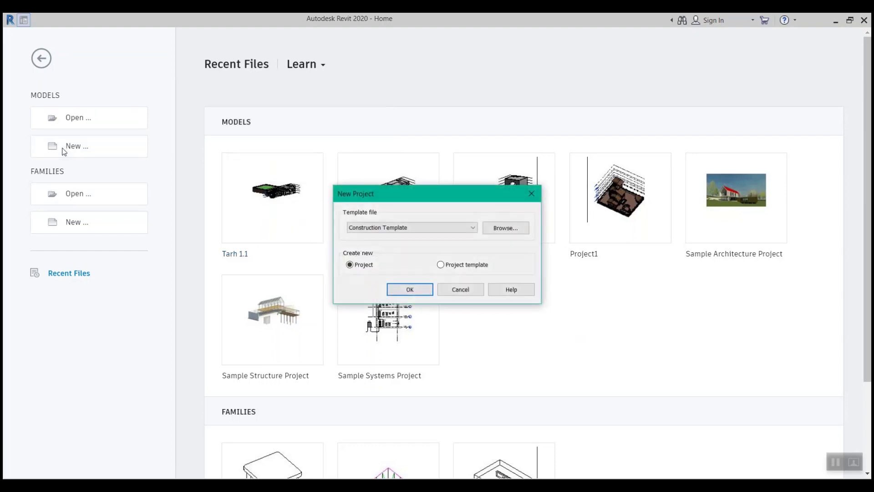
Look through the Template file list, then cancel New Project and leave the Home page
left_click(401, 227)
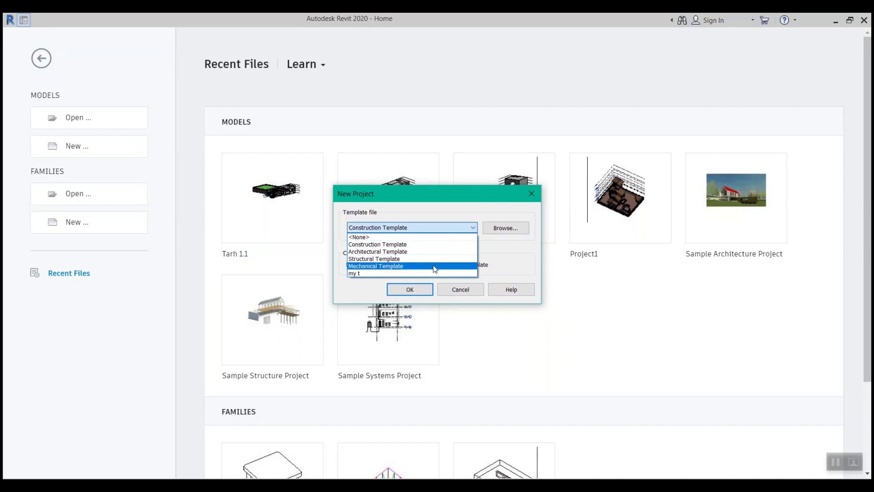
left_click(506, 246)
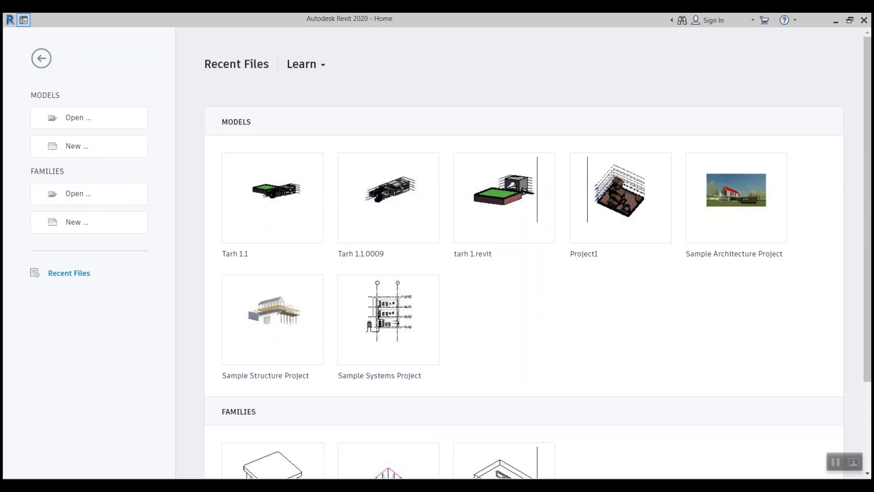
left_click(23, 23)
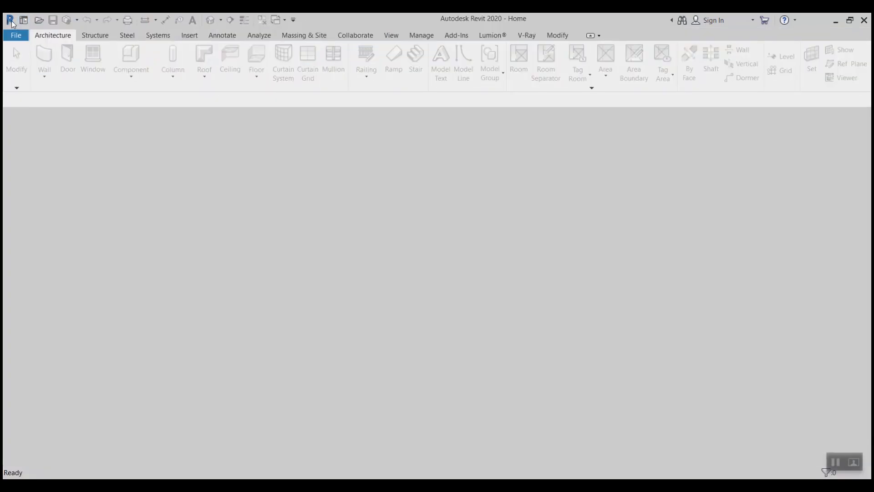
Bring up the File Locations page of Revit's Options from the main workspace
left_click(10, 20)
left_click(23, 21)
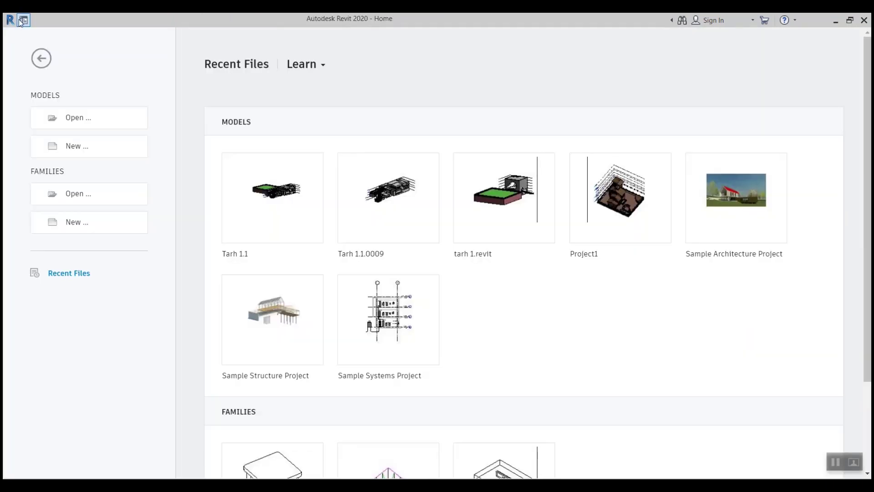
left_click(22, 21)
left_click(15, 35)
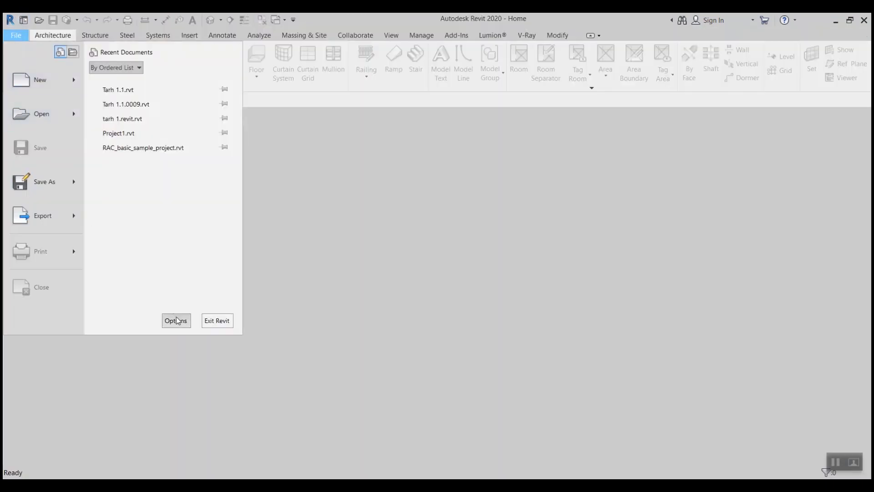
left_click(178, 321)
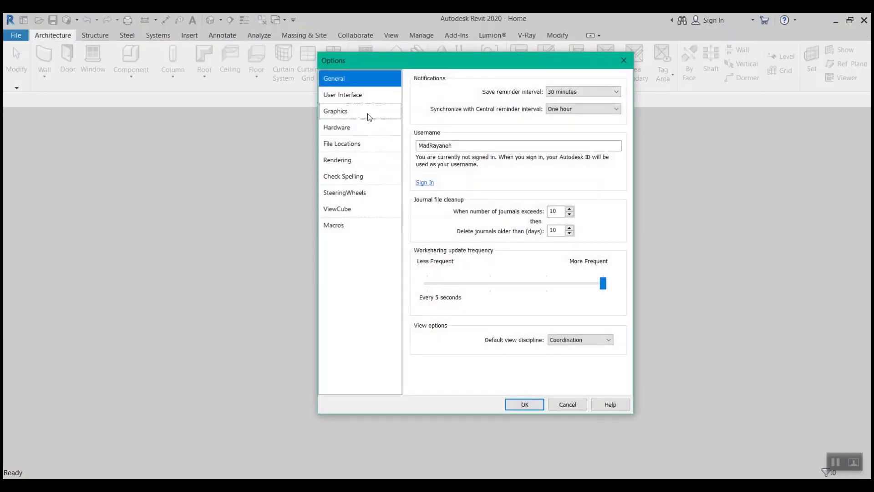
left_click(369, 144)
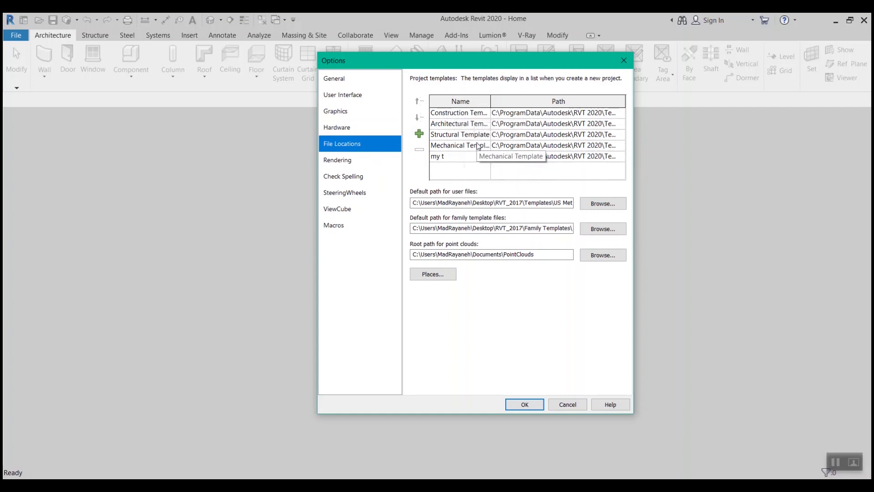
Add Desktop\RVT_2020\Templates\US Metric\DefaultMetric.rte to the project templates list
left_click(419, 133)
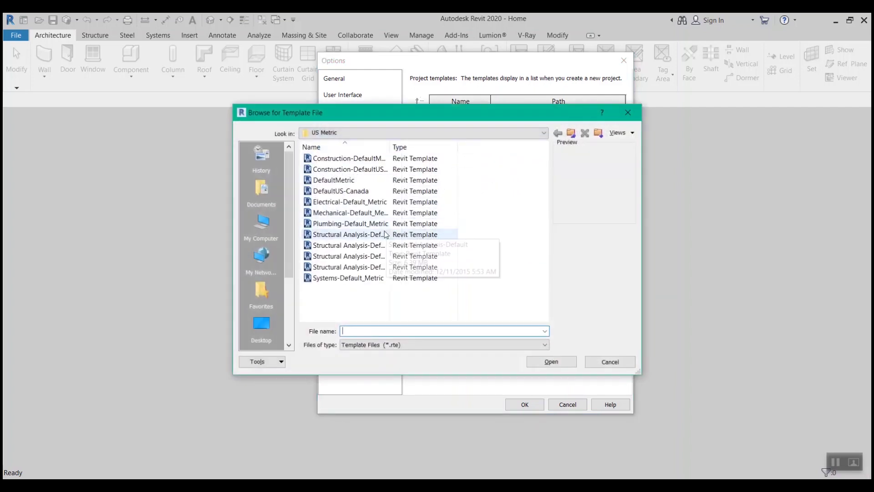
left_click(266, 327)
double_click(349, 258)
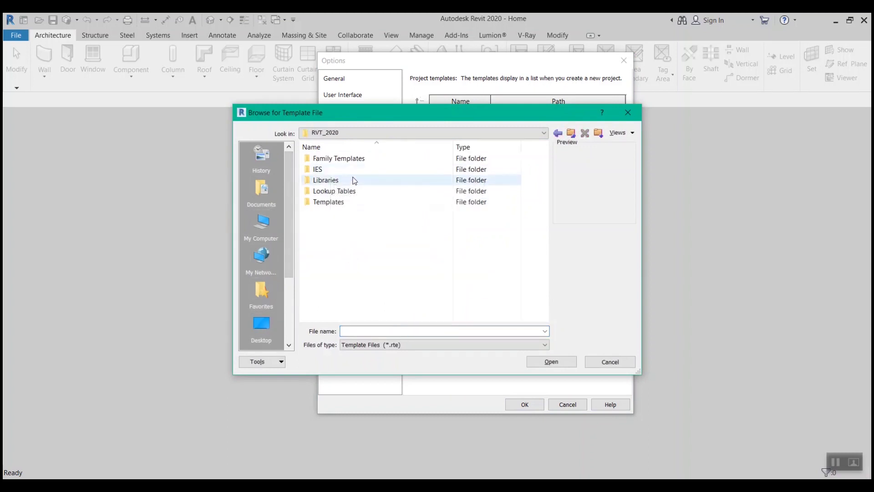
double_click(355, 202)
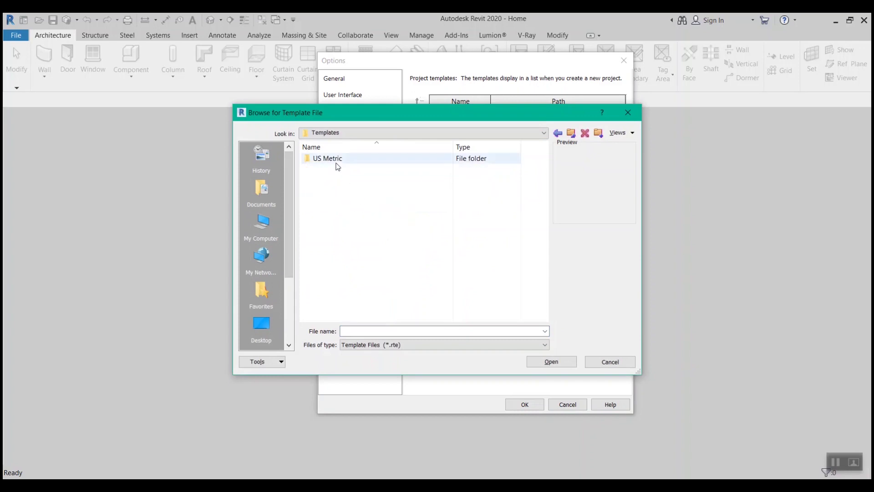
double_click(337, 163)
left_click(360, 180)
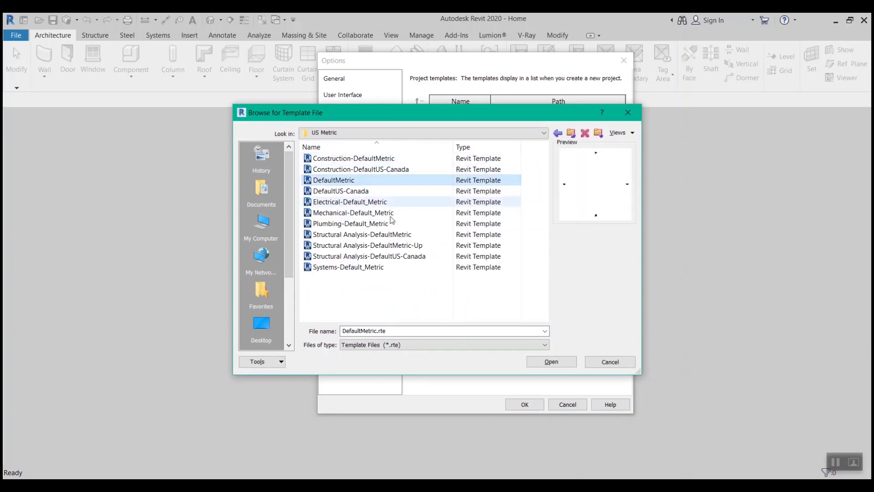
left_click(546, 365)
left_click(545, 364)
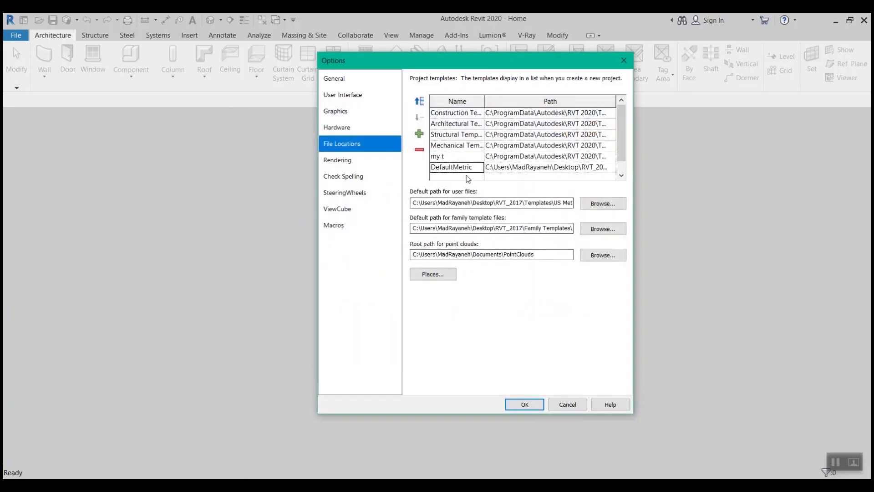
Move DefaultMetric to the top of the templates list and save the Options
left_click(511, 172)
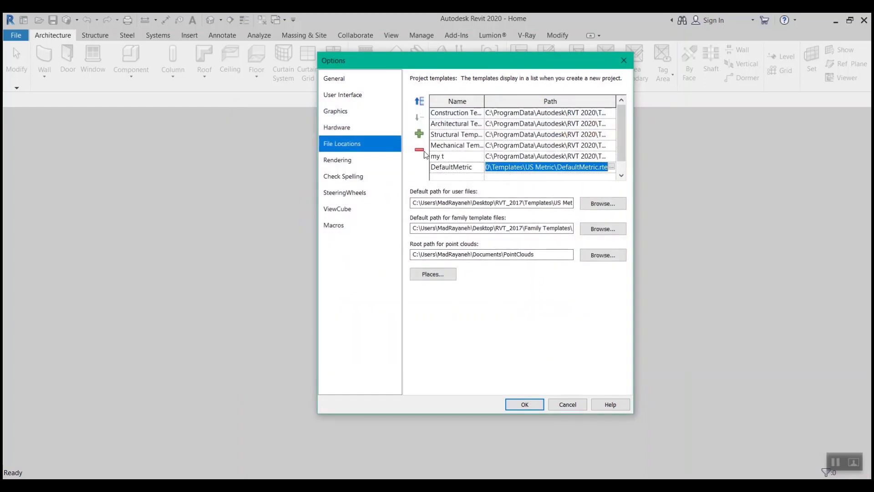
left_click(419, 105)
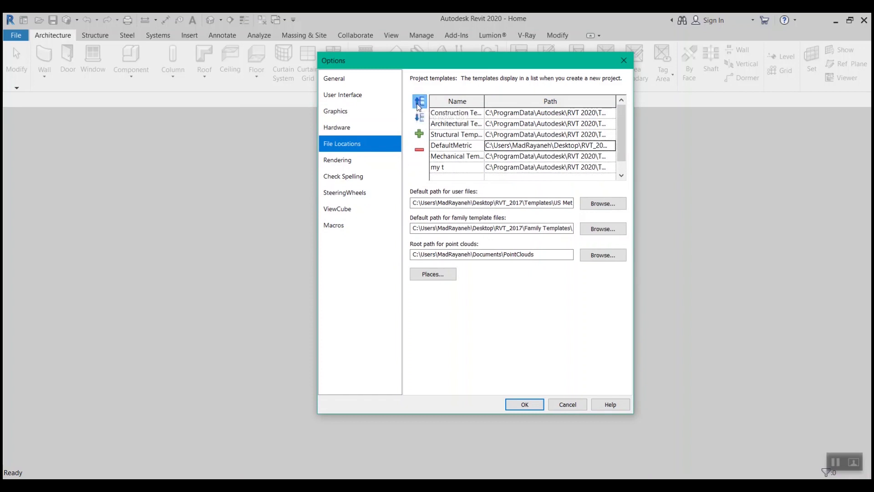
left_click(419, 102)
left_click(419, 102)
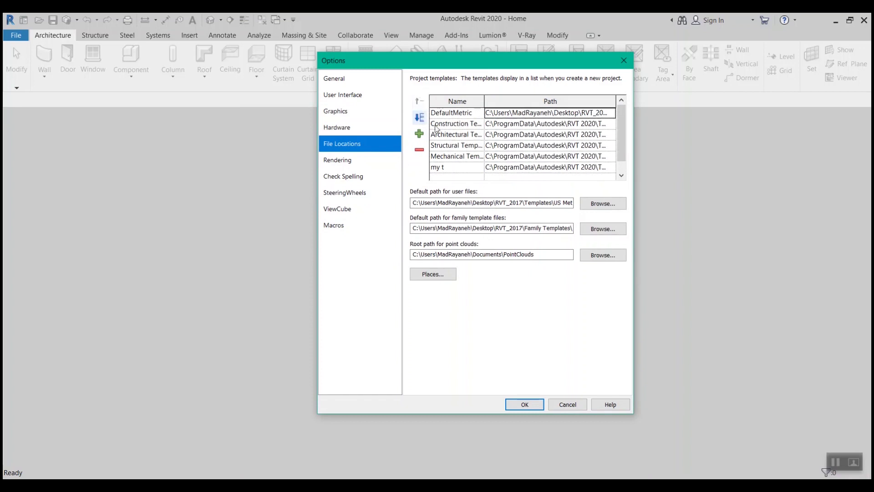
left_click(524, 405)
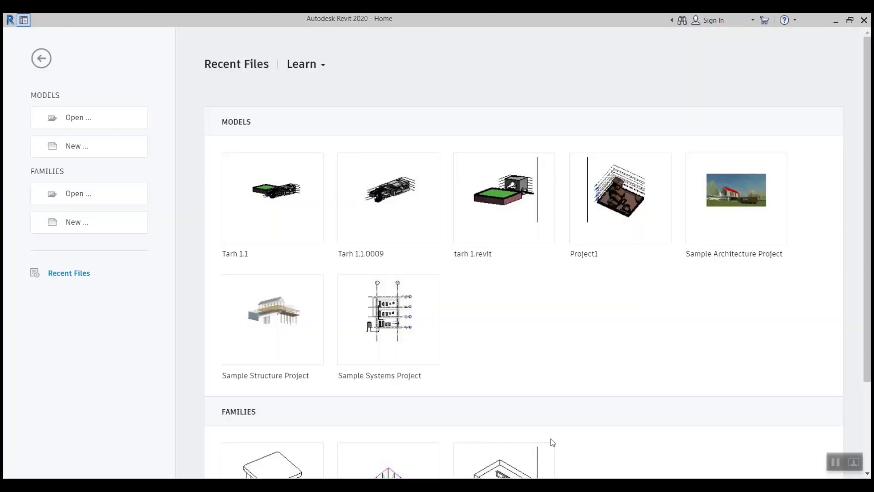
Create a new Project using DefaultMetric as the template file
left_click(88, 145)
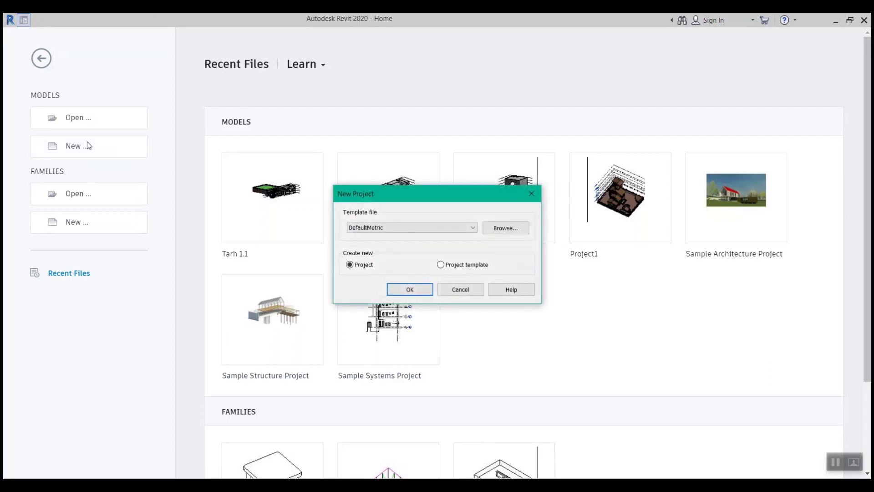
left_click(387, 228)
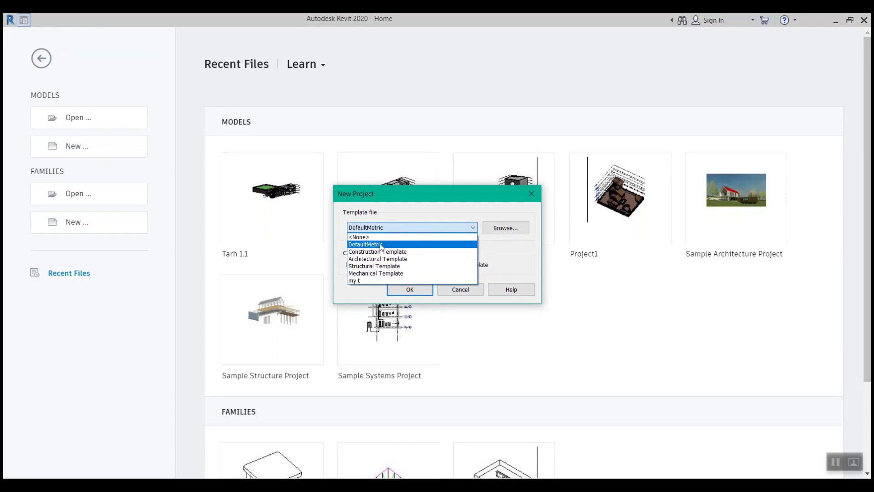
left_click(380, 244)
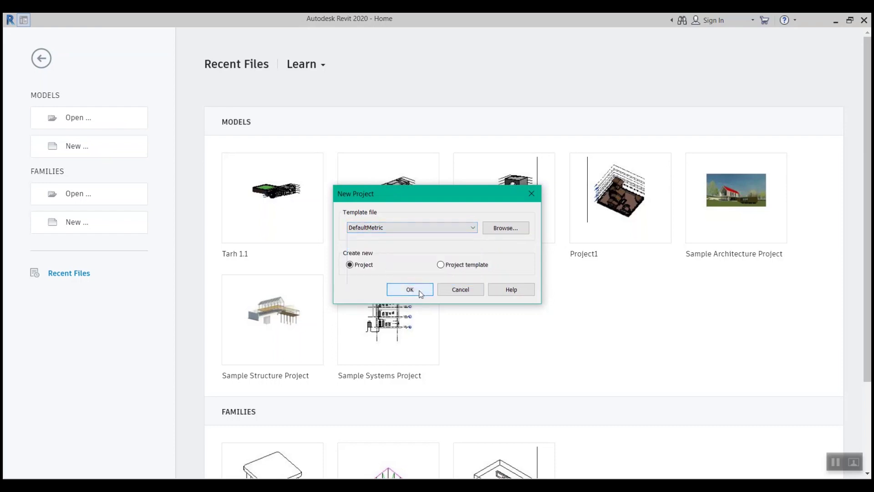
left_click(419, 291)
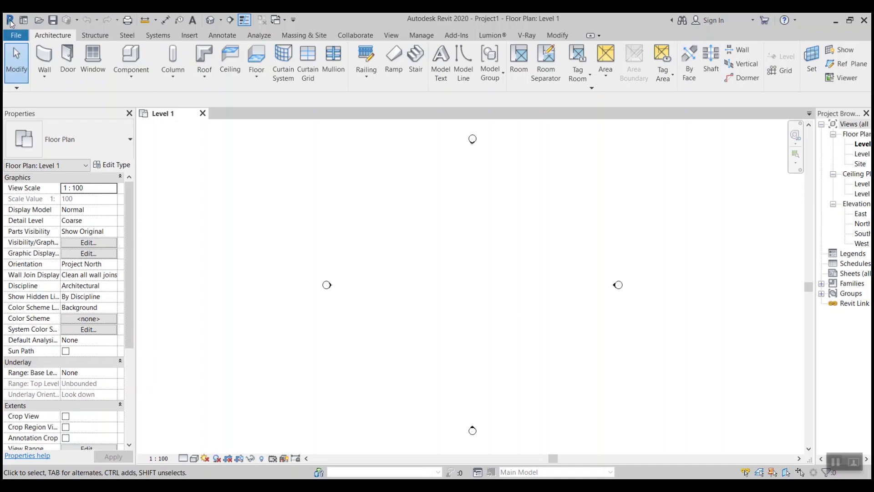
In Options > File Locations, open Places and add a new library entry
left_click(15, 37)
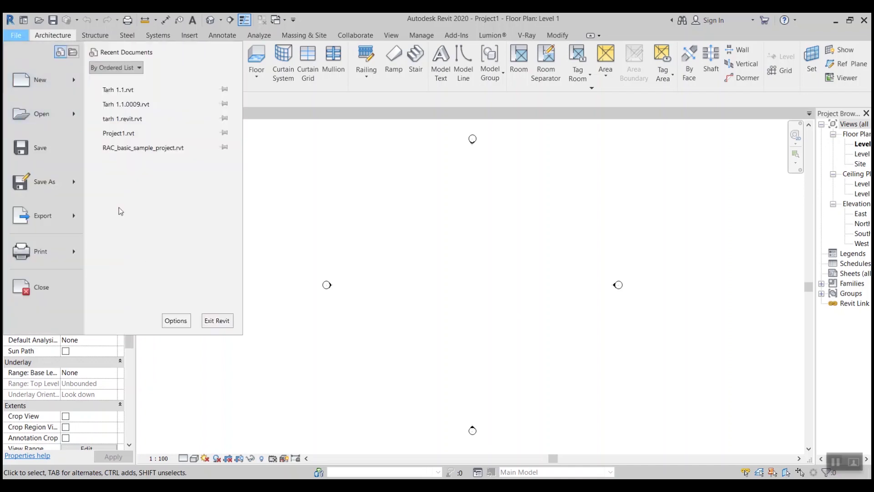
left_click(177, 322)
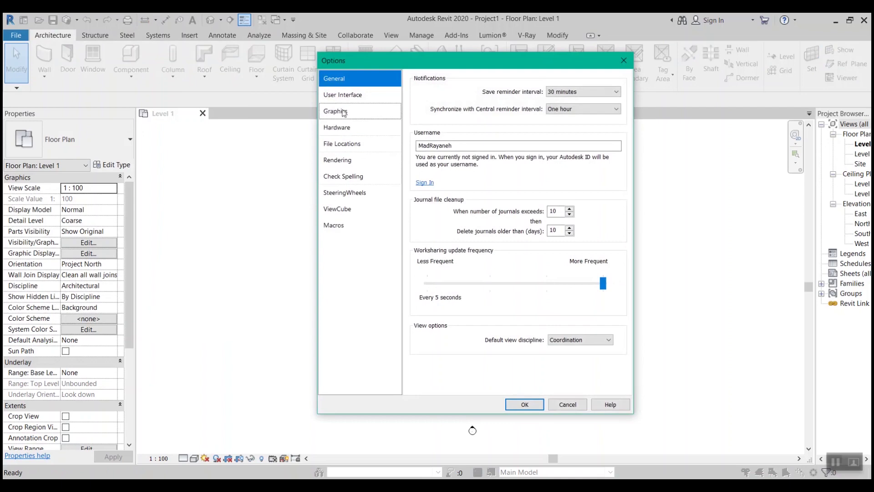
left_click(369, 145)
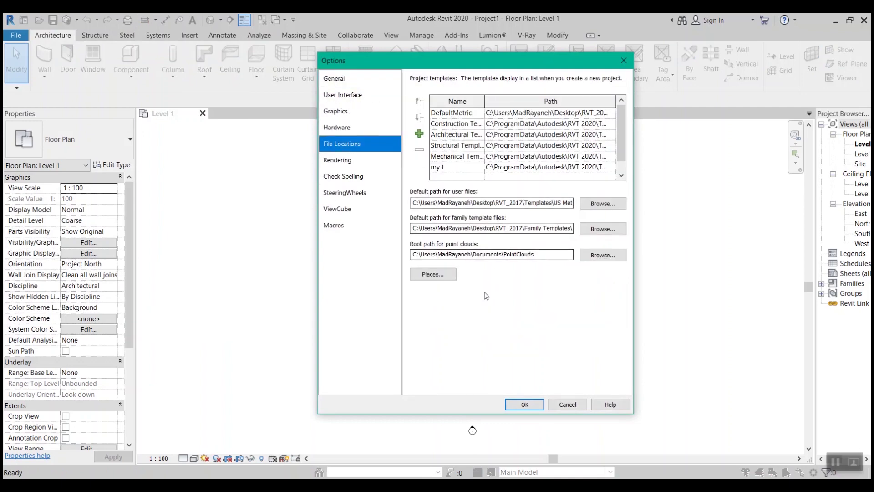
left_click(435, 274)
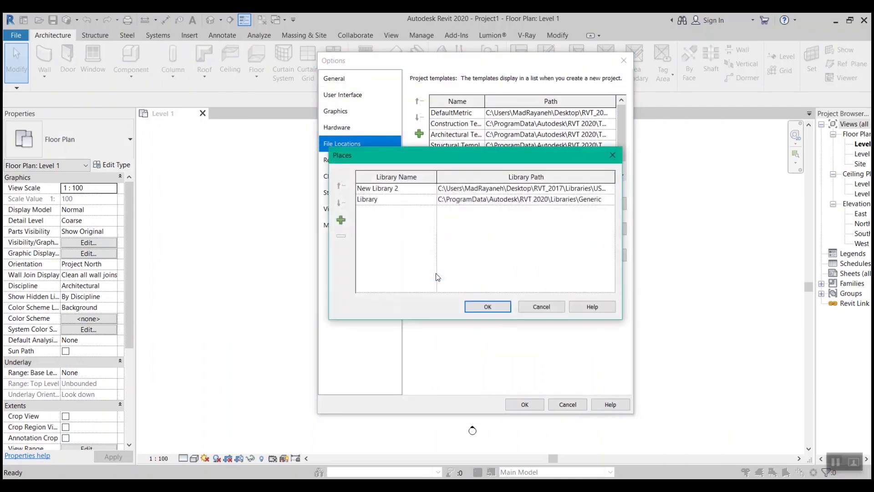
left_click(342, 220)
Set the new library's path to Desktop\RVT_2020\Libraries\US Metric
left_click(610, 211)
left_click(611, 208)
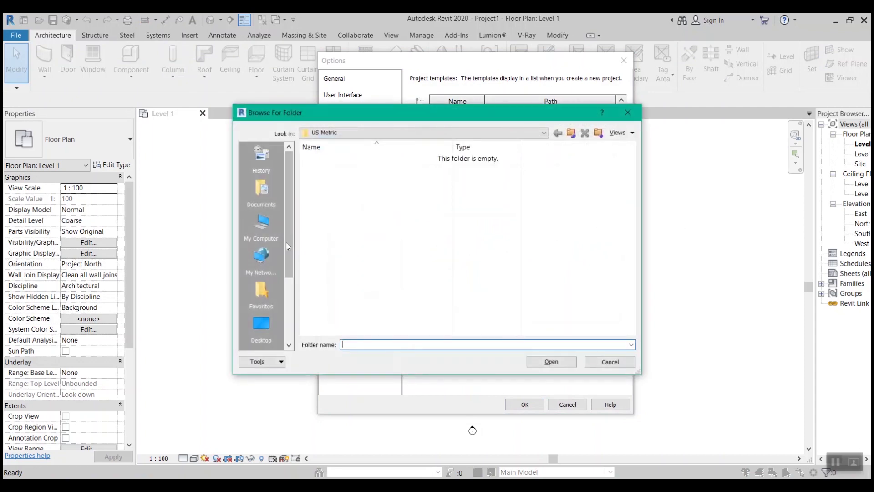
left_click(265, 317)
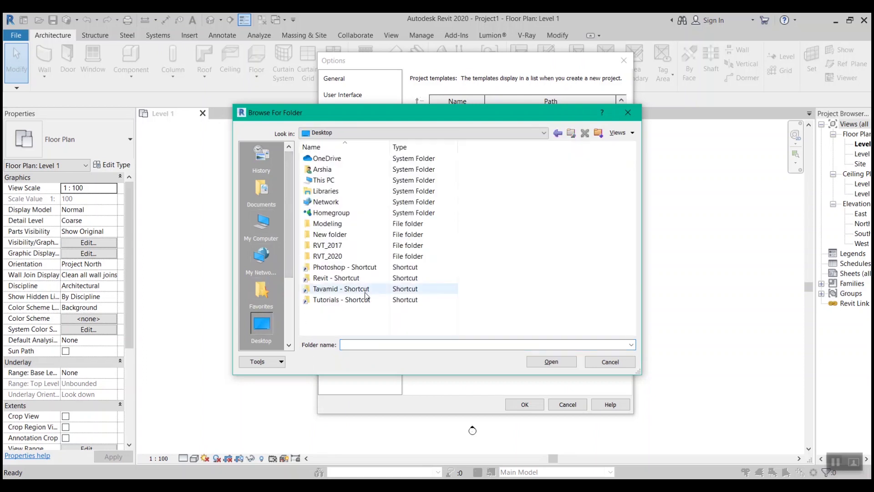
double_click(335, 257)
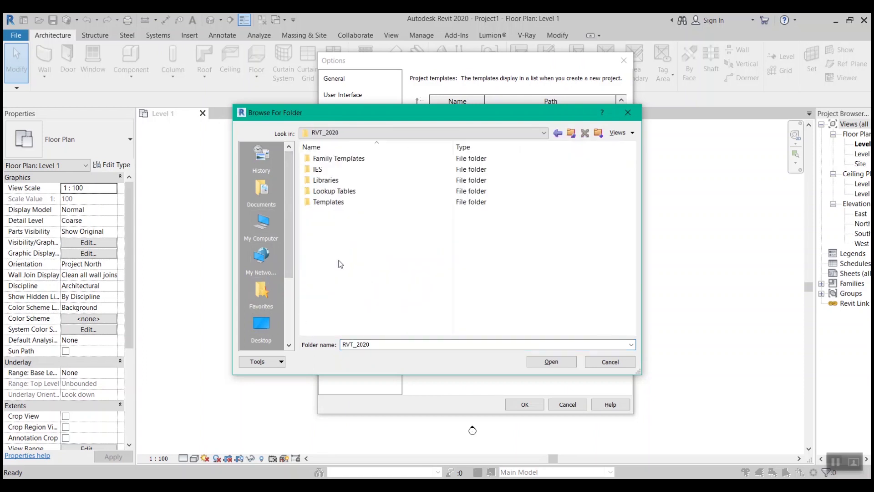
left_click(341, 182)
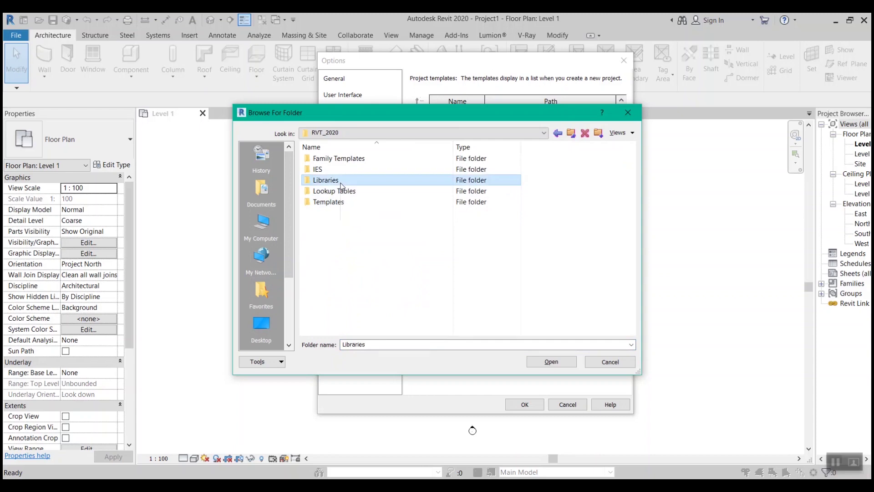
double_click(342, 182)
double_click(345, 159)
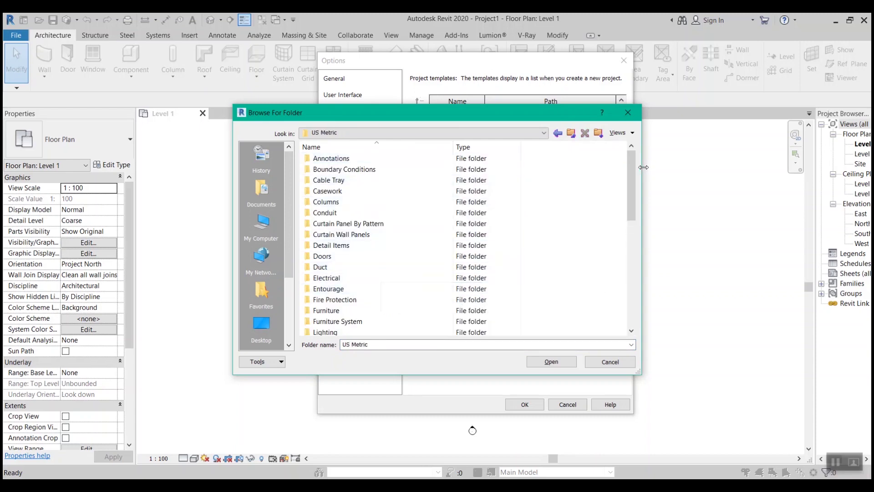
left_click_drag(636, 186, 636, 180)
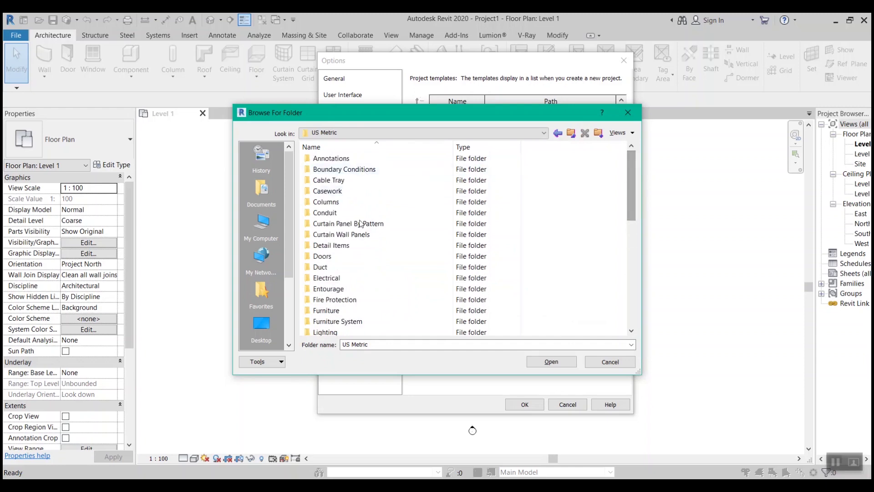
left_click_drag(631, 182, 631, 182)
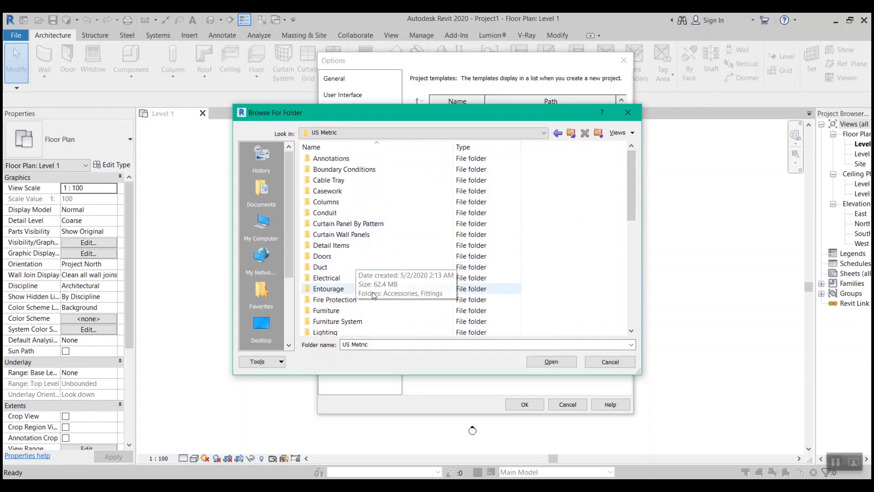
left_click(566, 365)
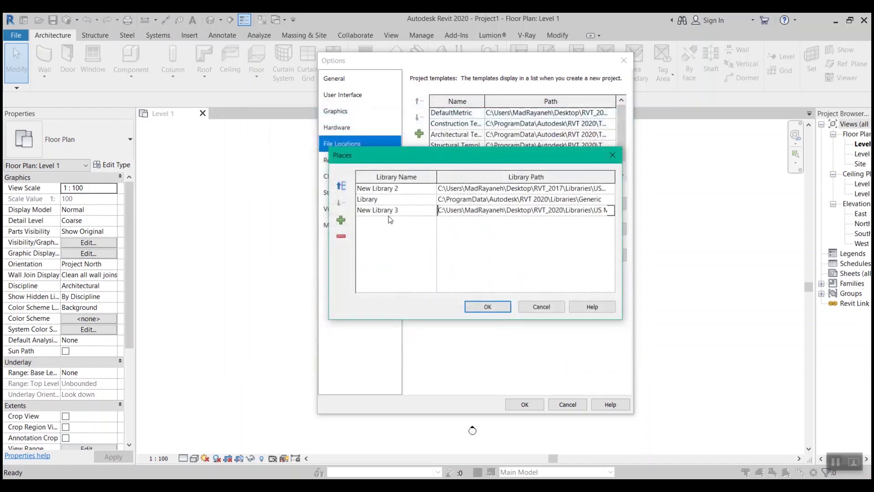
Move New Library 3 to the top of the Places list and accept
left_click(412, 211)
left_click(342, 186)
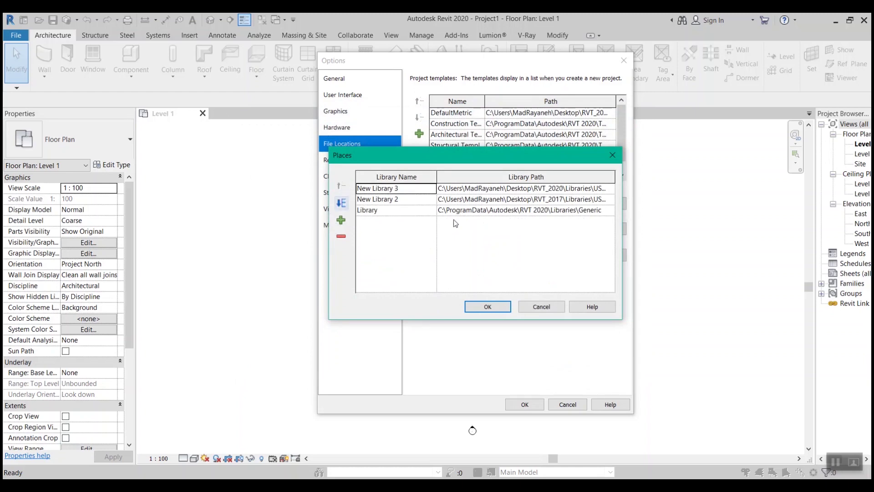
left_click(490, 308)
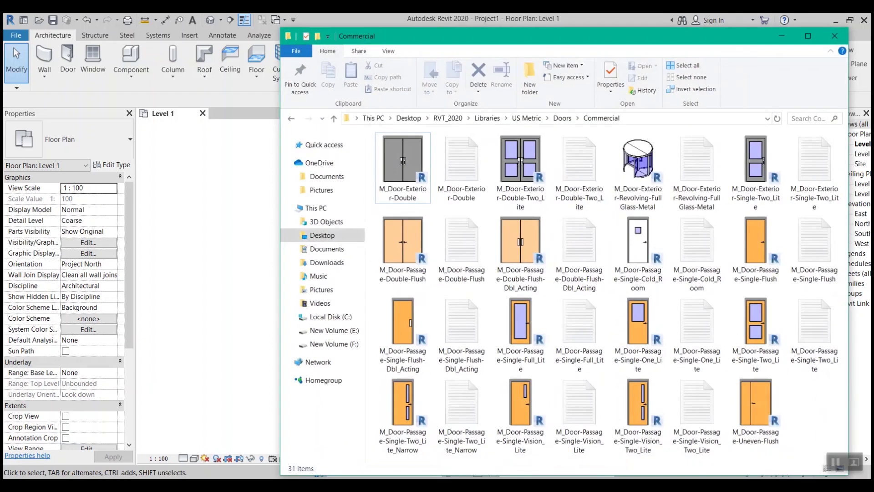
Browse the US Metric Doors library folder, then return to the folder list
left_click(291, 119)
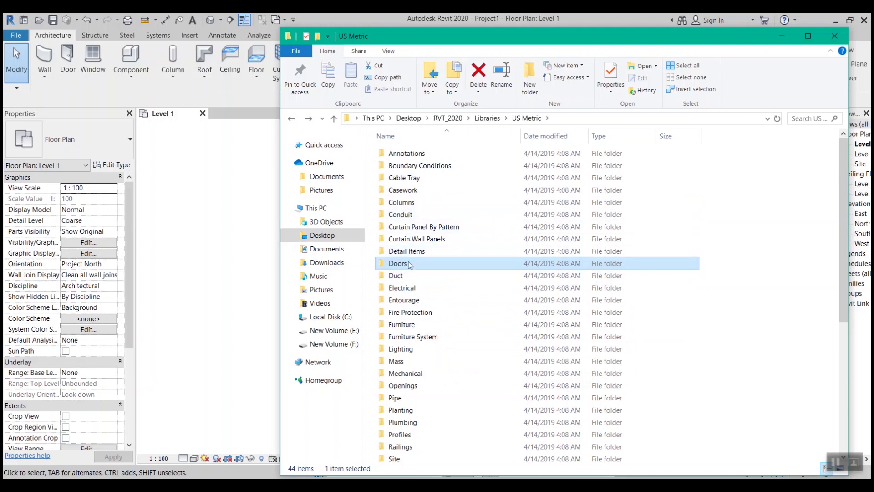
double_click(410, 264)
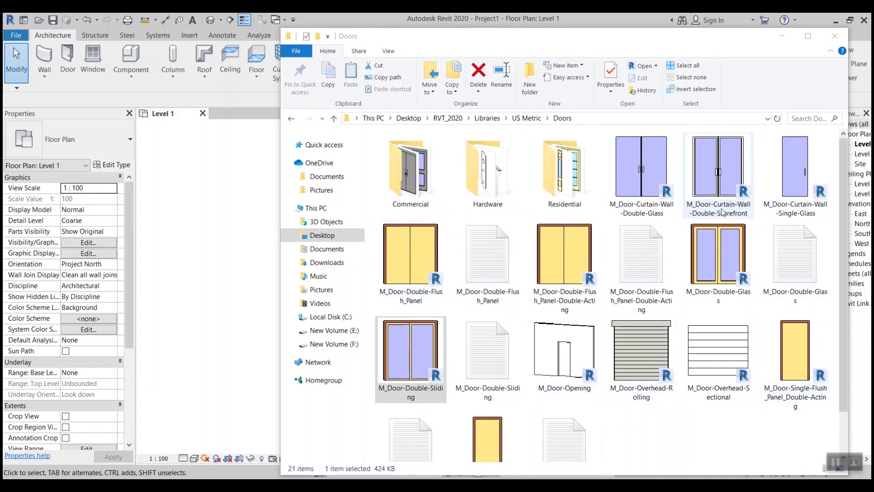
left_click(292, 118)
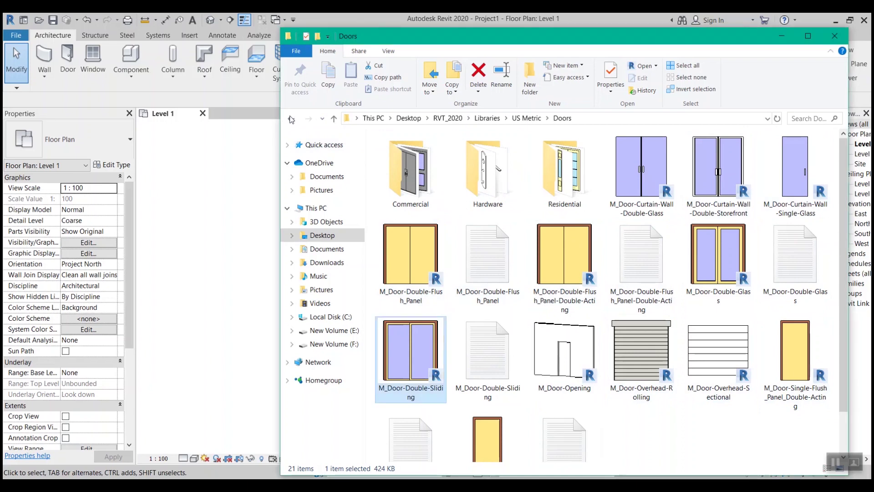
View the Furniture\Tables families as large icons, then close File Explorer
double_click(460, 323)
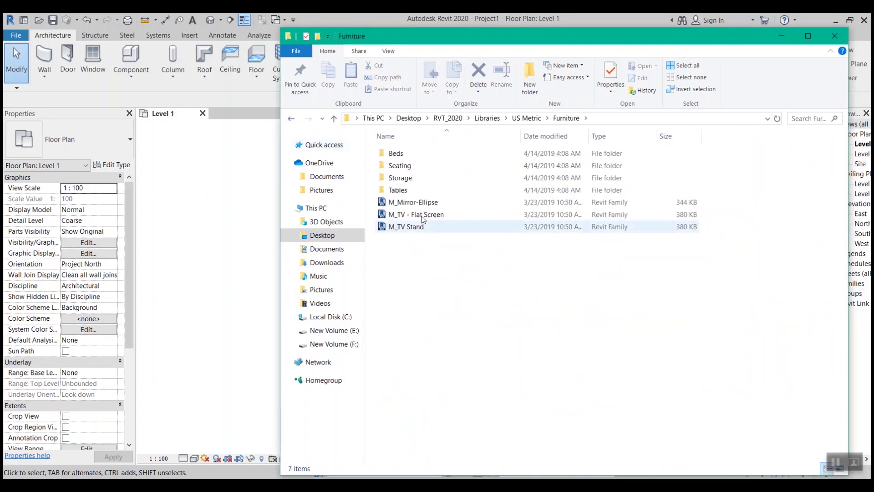
double_click(425, 191)
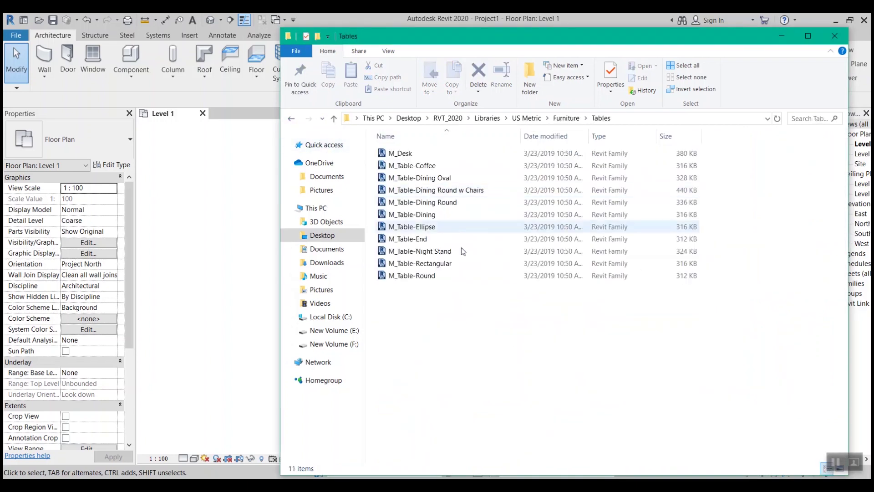
scroll(531, 312, "up", 4, "ctrl")
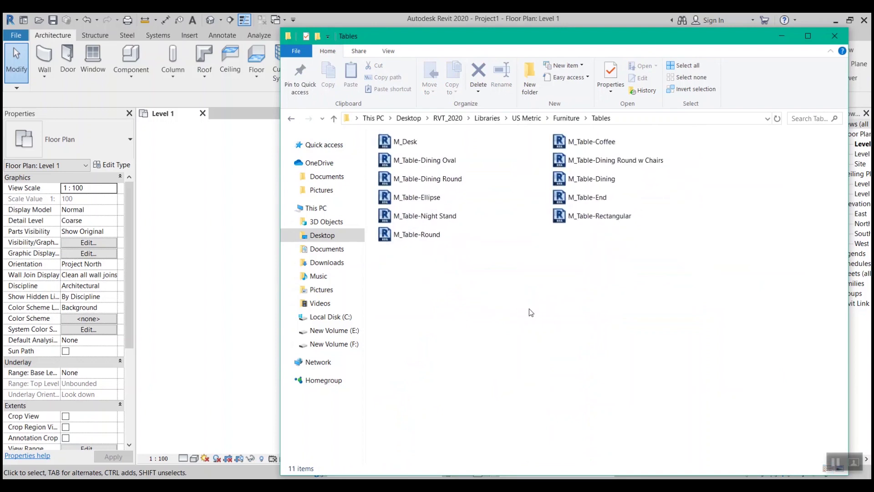
scroll(531, 313, "up", 2, "ctrl")
scroll(531, 312, "up", 1, "ctrl")
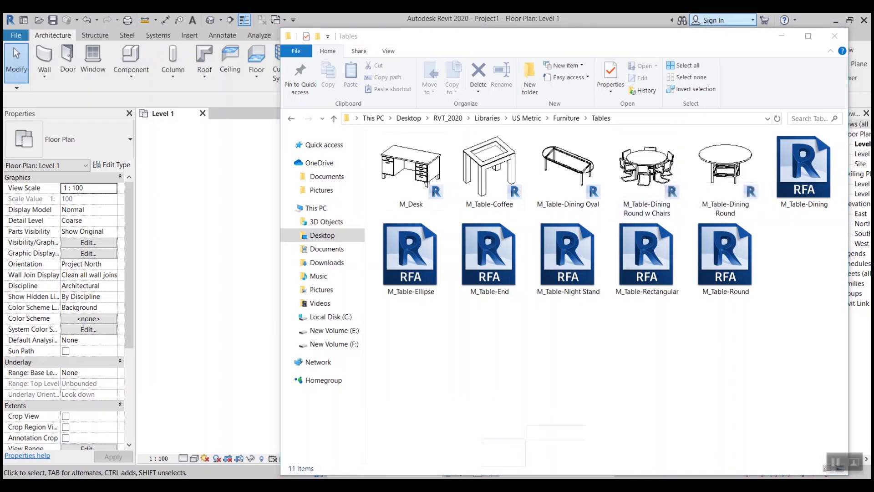
left_click(782, 36)
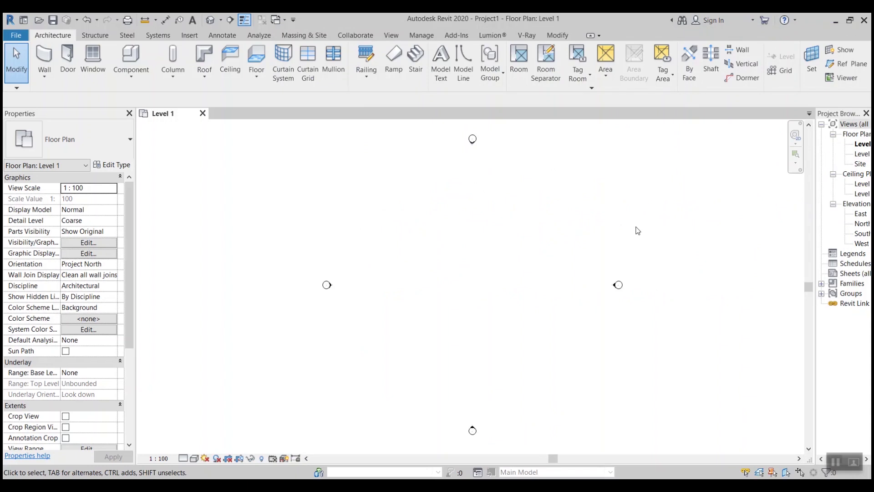
Via Project Units (UN), set Length to Meters, 2 decimal places rounding, symbol m
key("u")
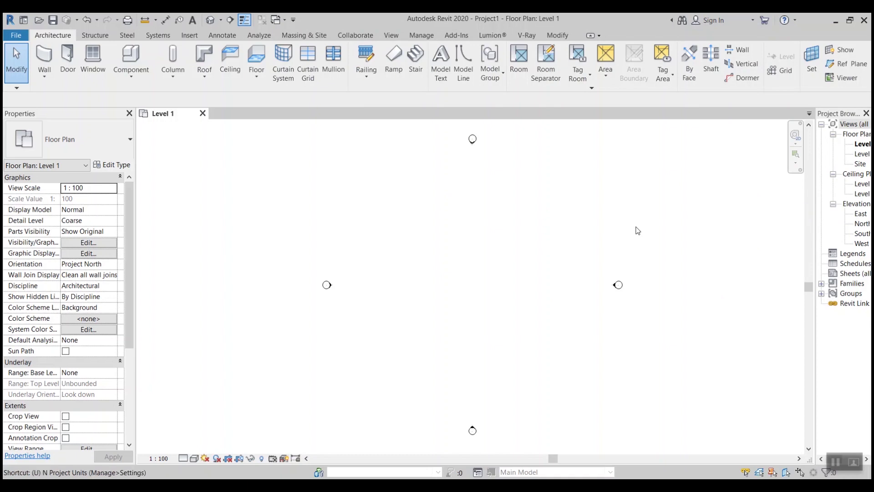
key("n")
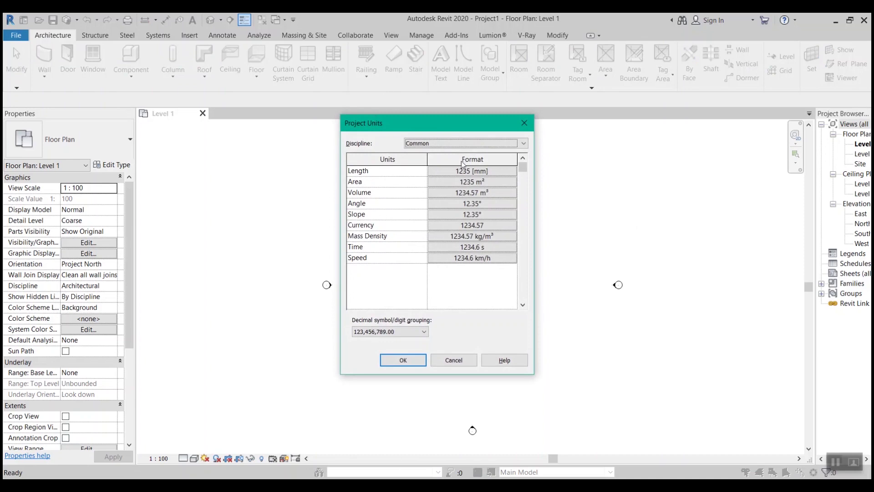
left_click(485, 174)
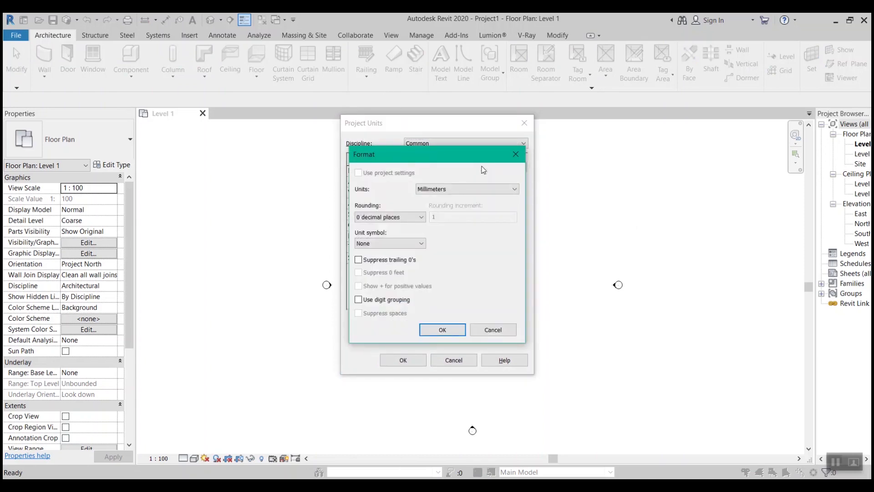
left_click(452, 189)
left_click(457, 224)
left_click(395, 218)
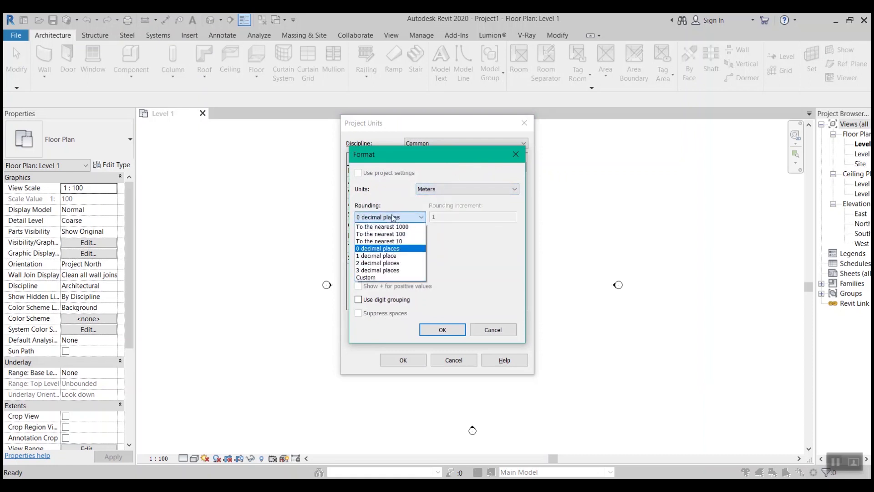
left_click(400, 263)
left_click(403, 238)
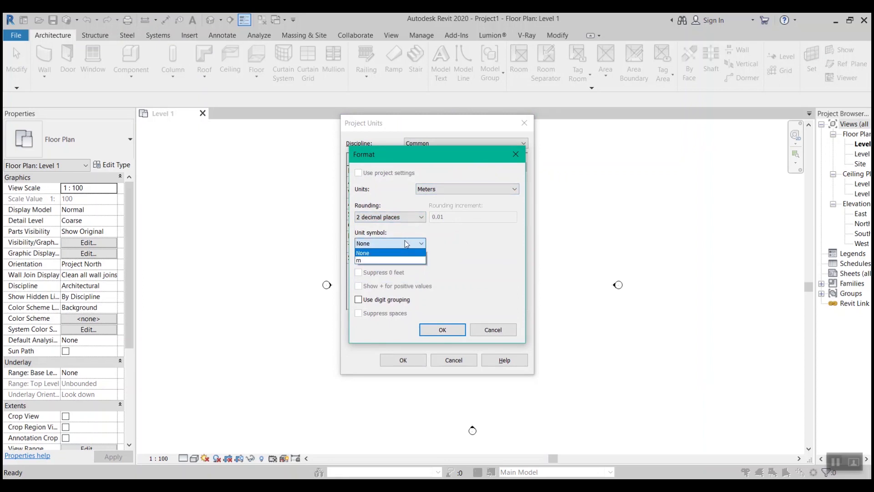
left_click(391, 261)
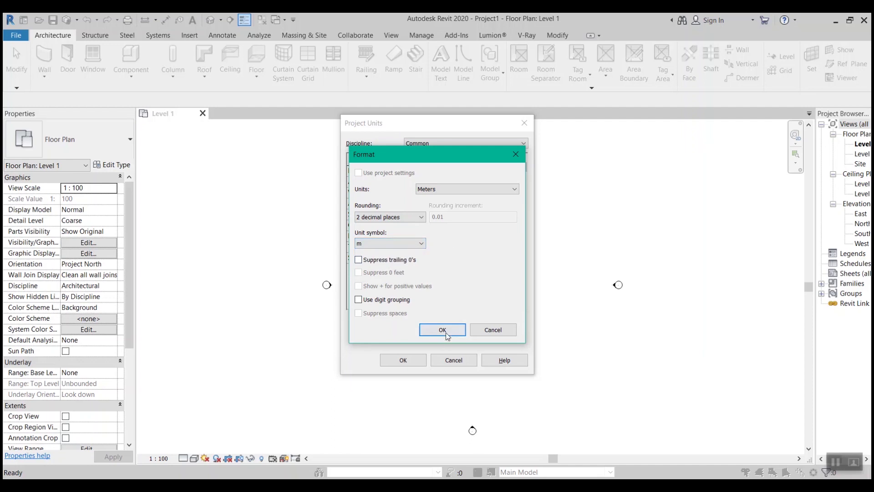
left_click(442, 329)
left_click(403, 360)
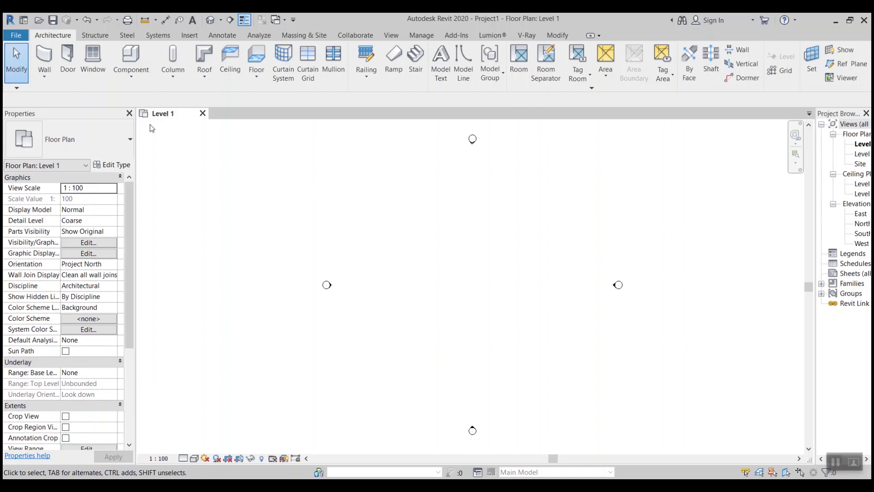
Open and dismiss the Component dropdown, then bring up the File menu's save options
left_click(127, 81)
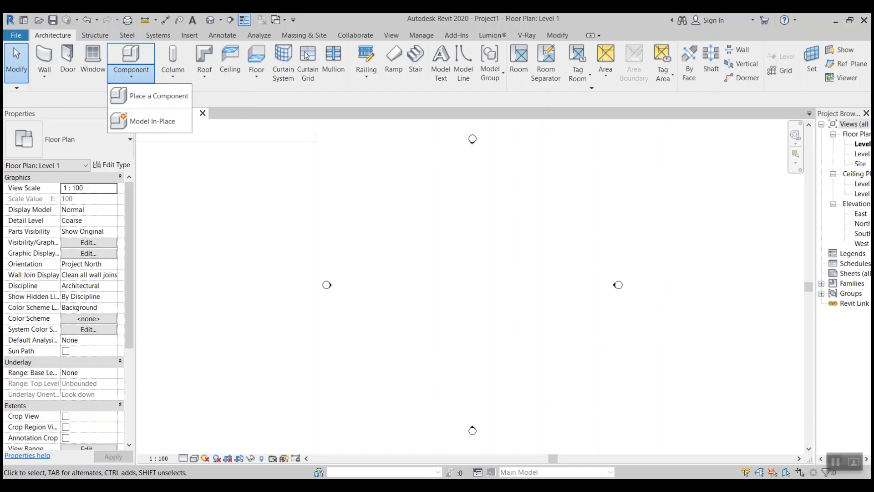
left_click(221, 89)
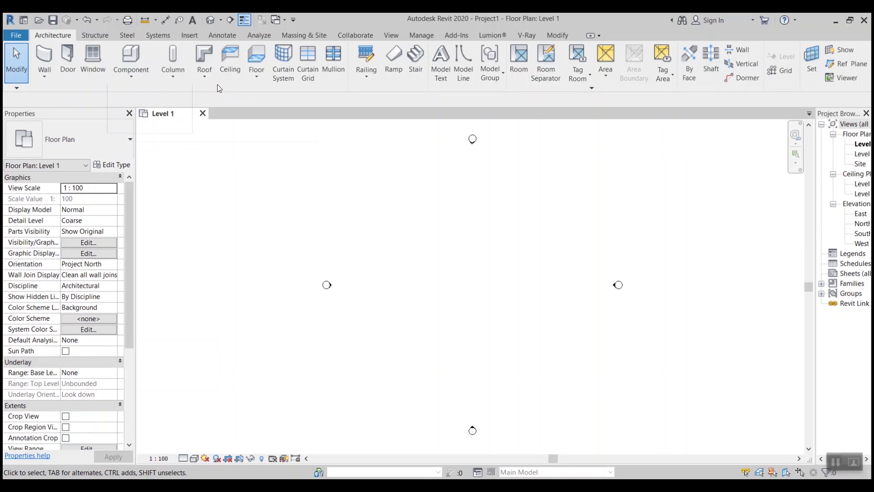
left_click(23, 37)
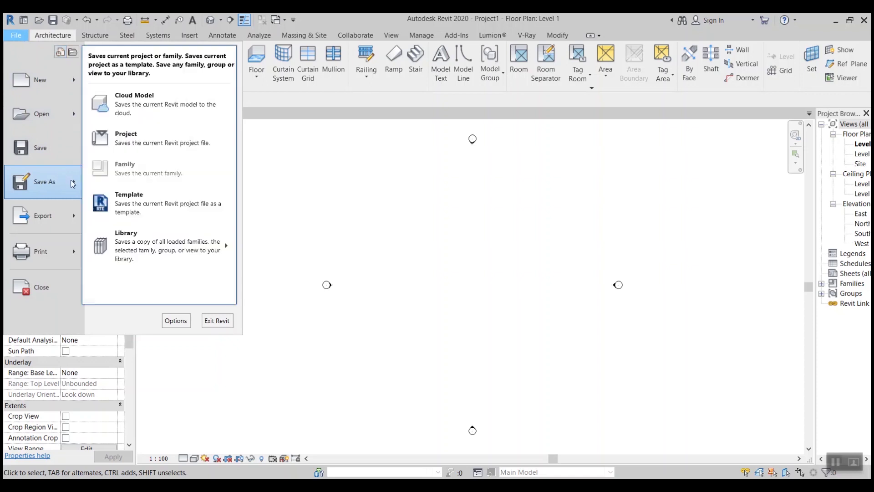
mouse_move(43, 181)
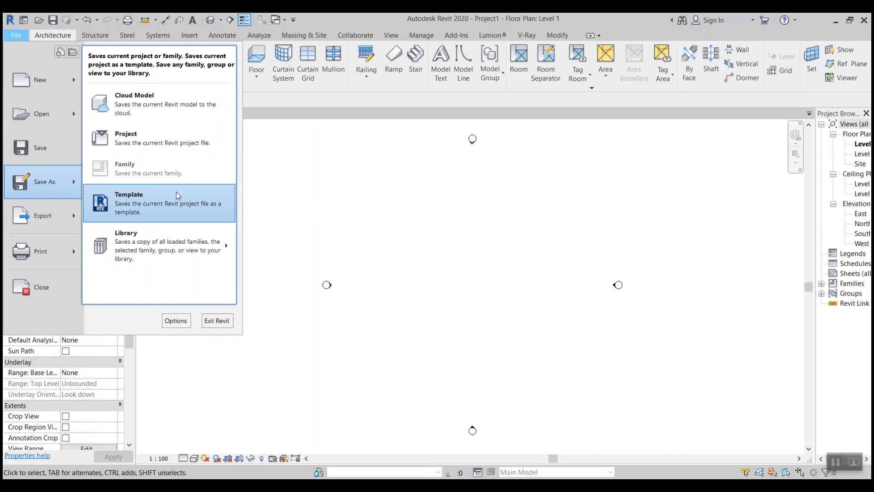
Choose Save As Template and navigate to Desktop\RVT_2020\Templates\US Metric
left_click(175, 203)
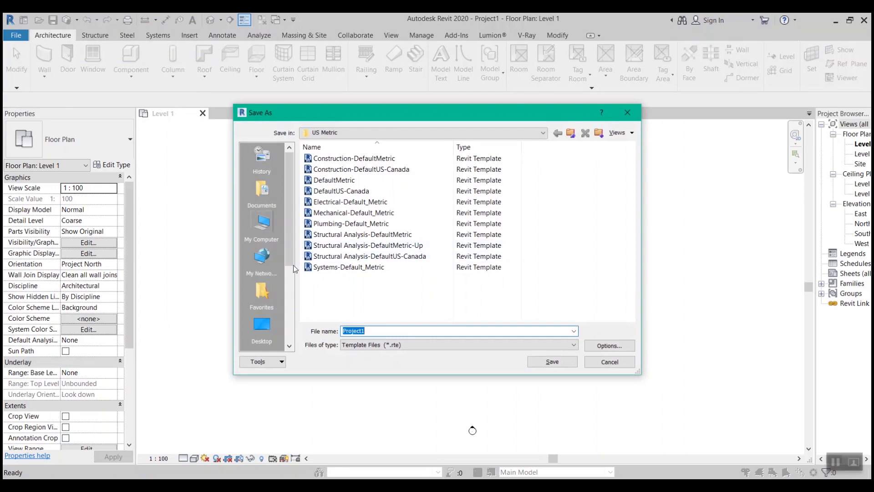
left_click(262, 326)
double_click(329, 256)
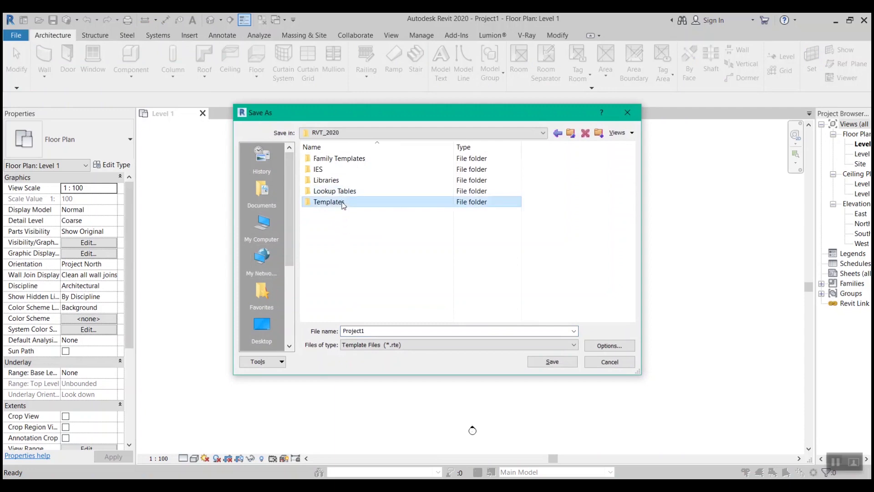
double_click(342, 202)
double_click(343, 163)
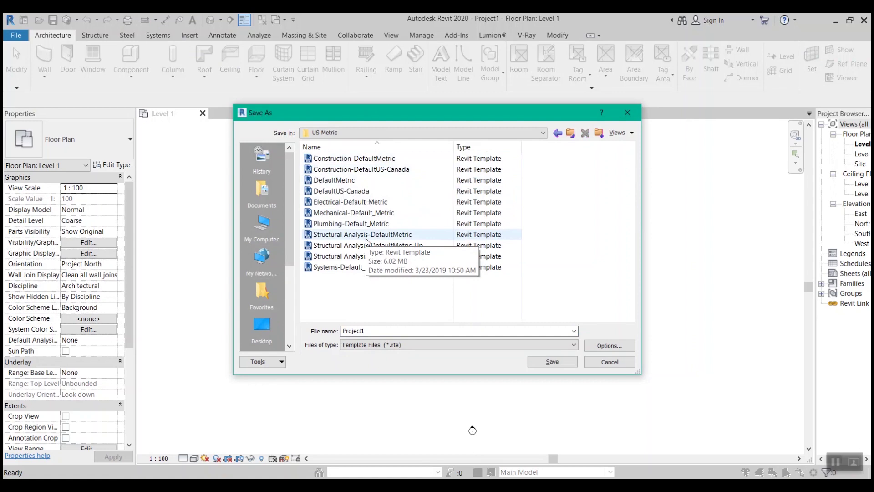
Name the file NEW TEMPLATE and save it
double_click(393, 329)
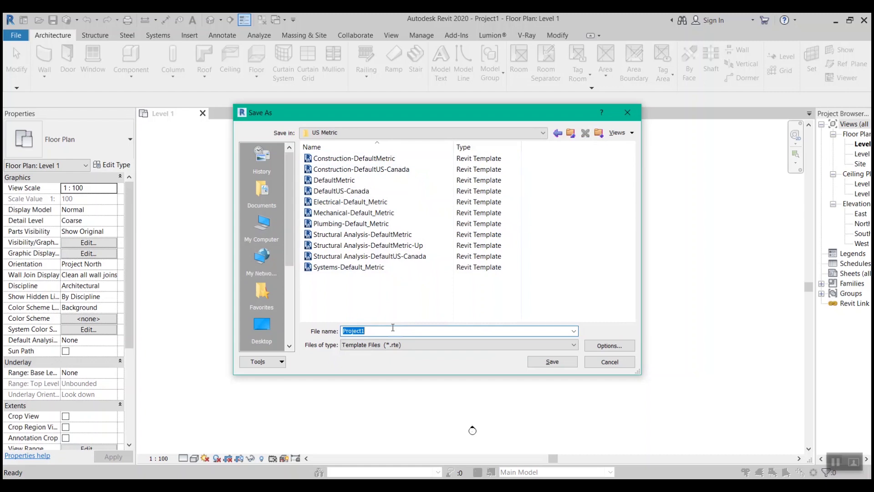
type("NEW TWM")
key("BackSpace")
key("BackSpace")
type("W")
type("MPLATE")
key("BackSpace")
type("E")
left_click(544, 365)
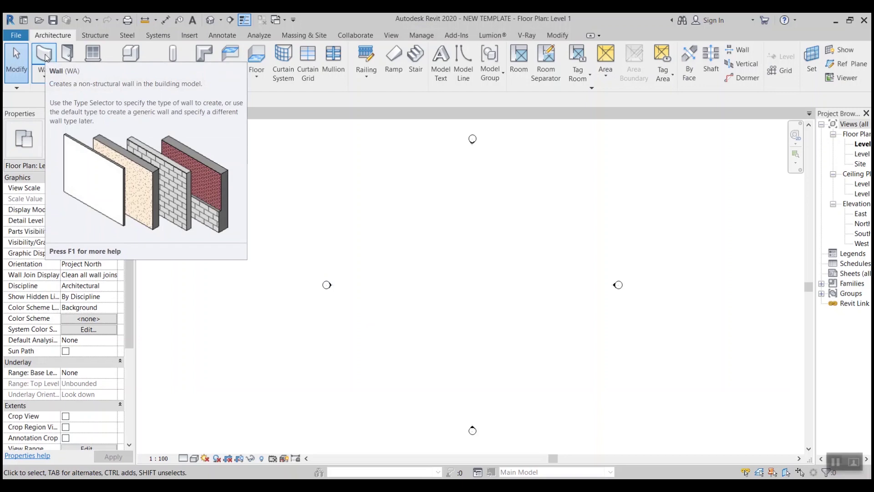
In Options > File Locations, add NEW TEMPLATE.rte to the project templates list
left_click(16, 37)
left_click(183, 315)
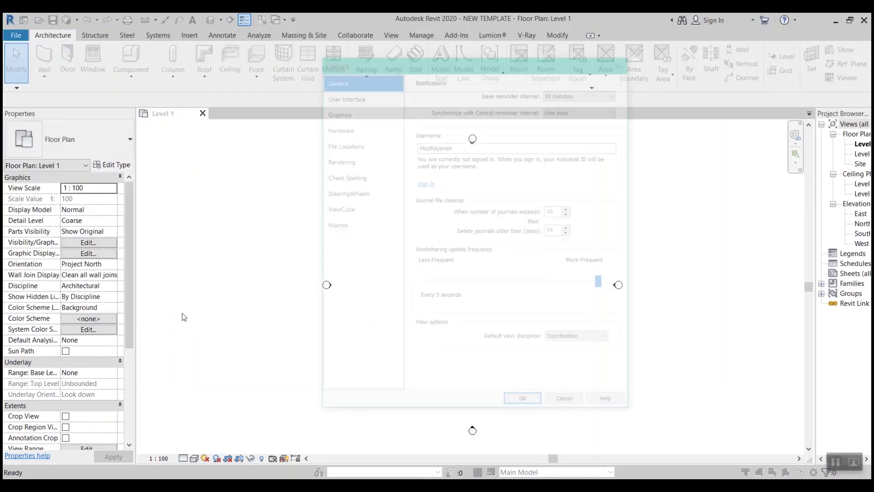
left_click(358, 144)
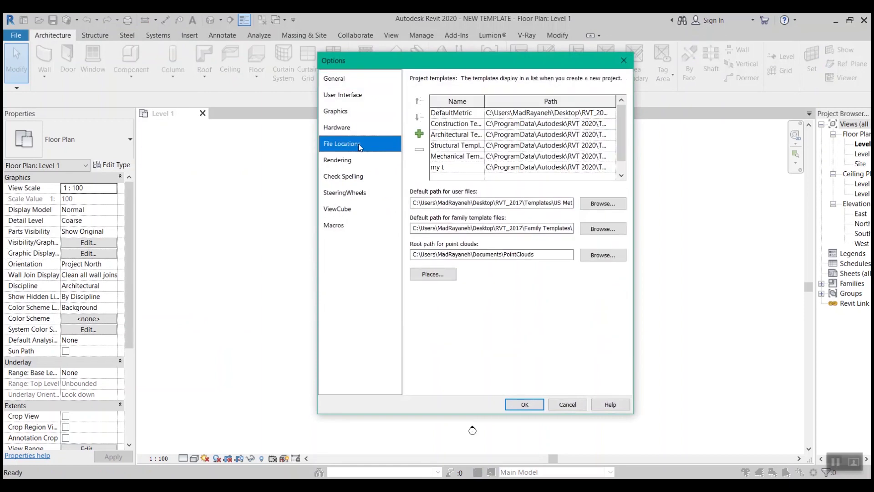
left_click(420, 133)
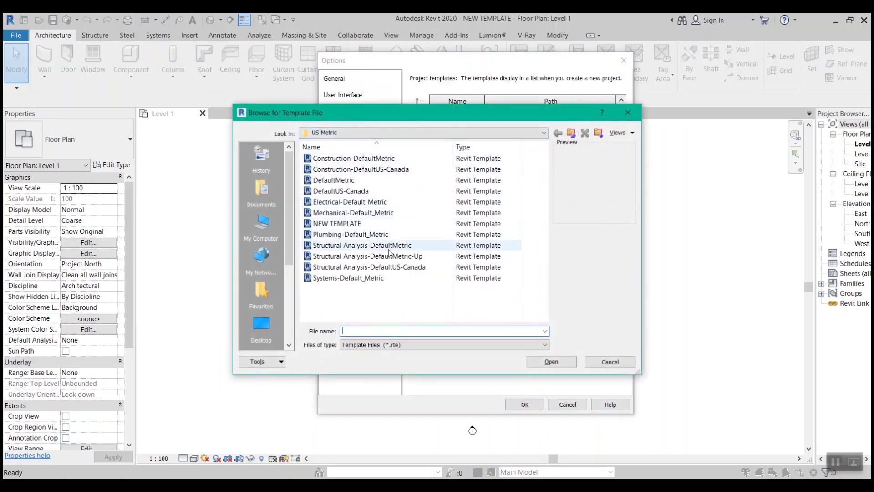
left_click(339, 223)
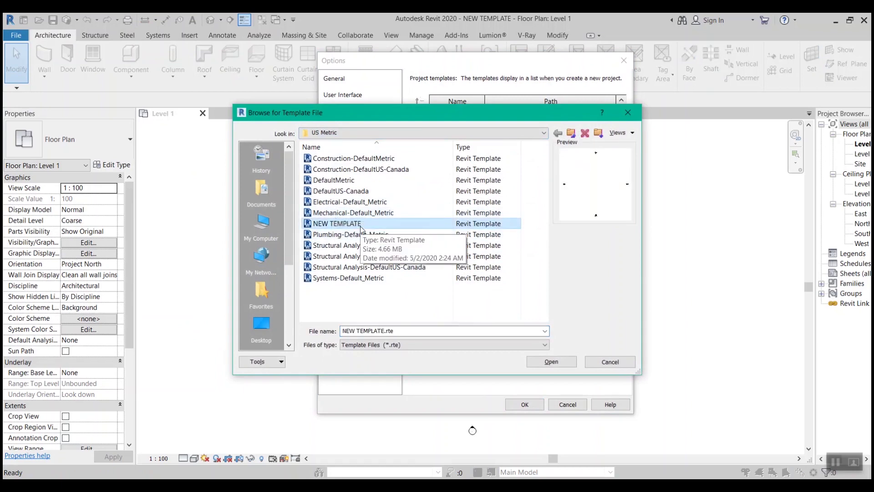
left_click(537, 361)
Move NEW TEMPLATE to the top of the templates list and apply the Options
left_click(495, 168)
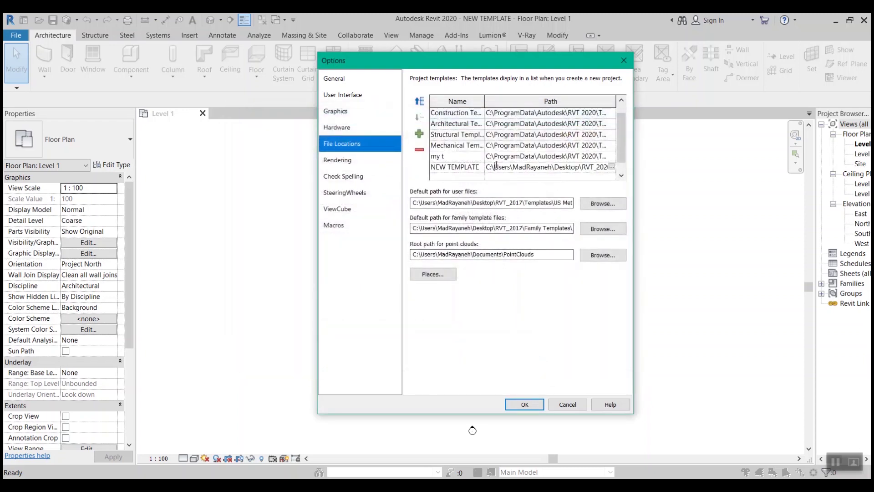
left_click(420, 102)
left_click(420, 102)
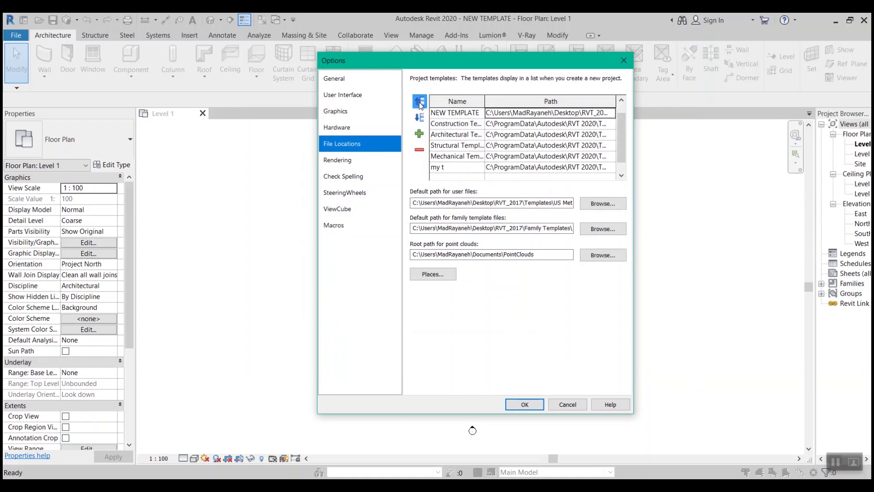
left_click(527, 402)
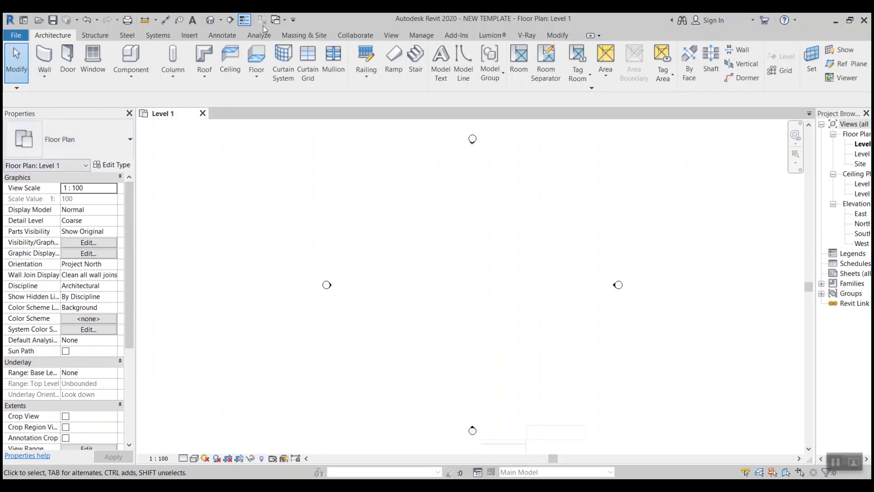
In Options > User Interface, switch the active theme to Dark, then back to Light
left_click(15, 35)
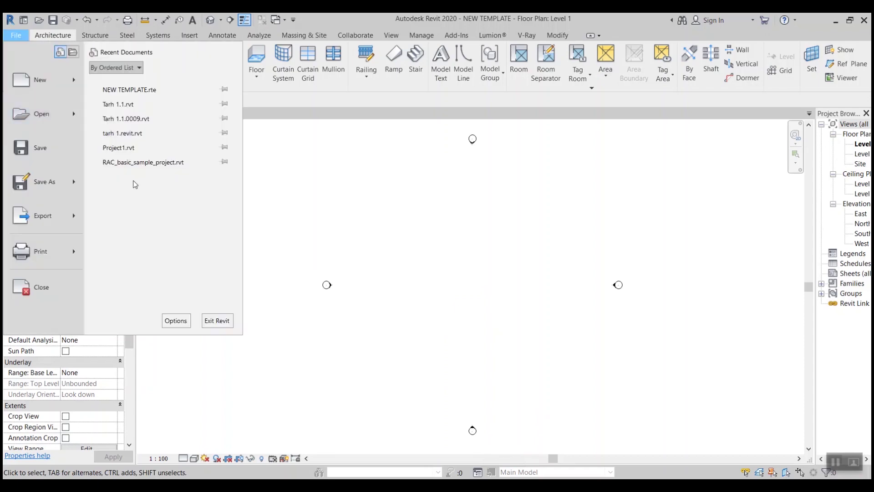
left_click(186, 319)
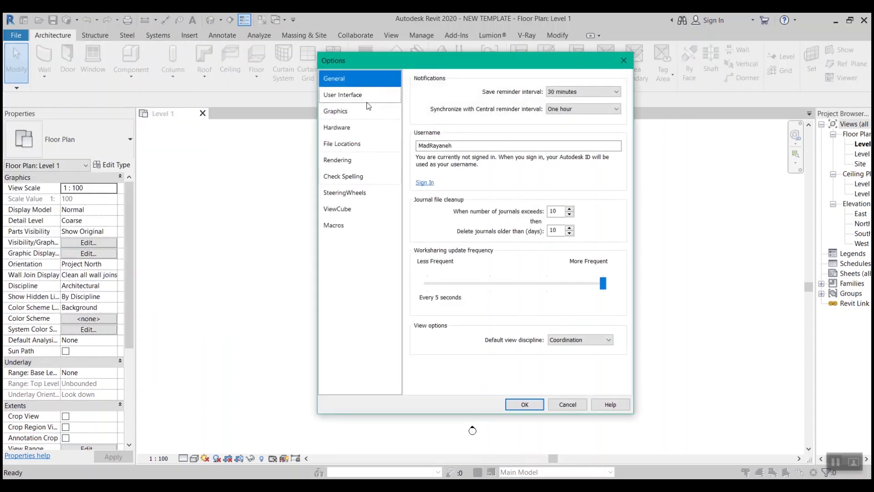
left_click(363, 96)
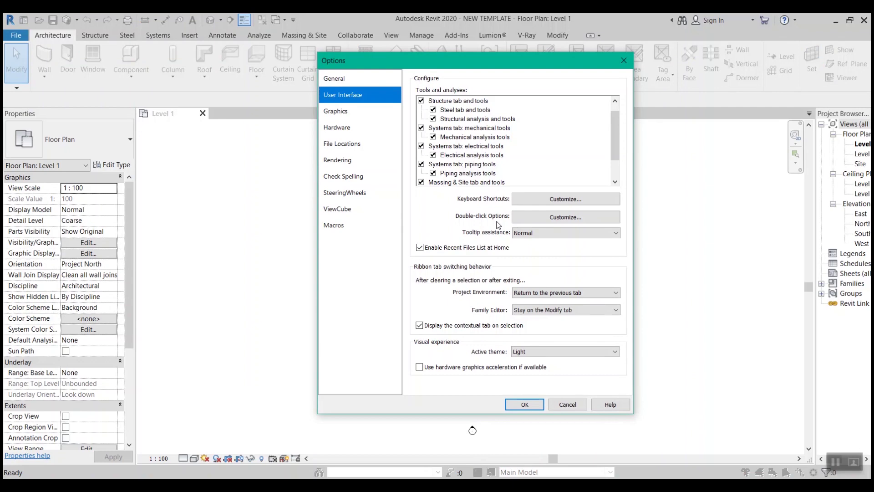
left_click(557, 353)
left_click(558, 368)
left_click(564, 351)
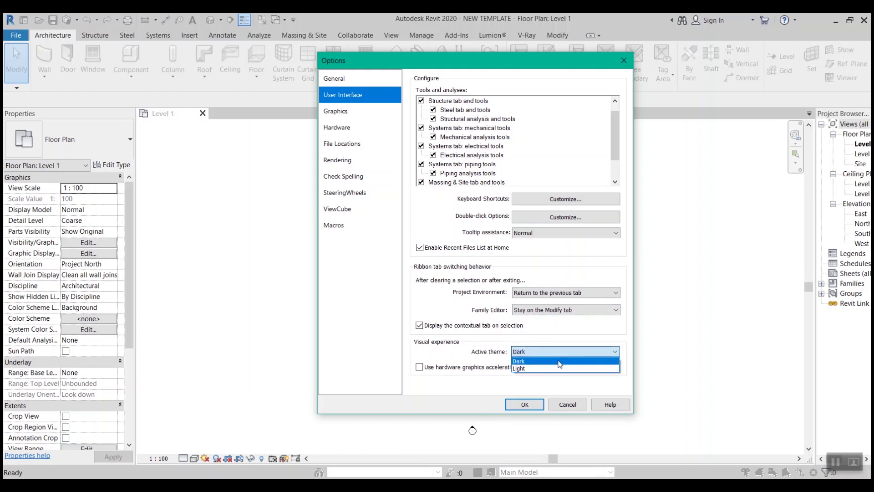
left_click(559, 370)
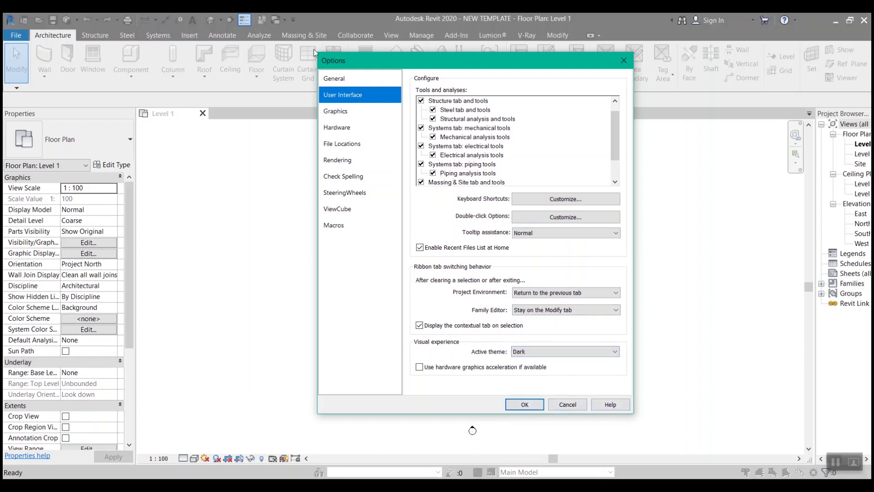
left_click(570, 353)
left_click(543, 366)
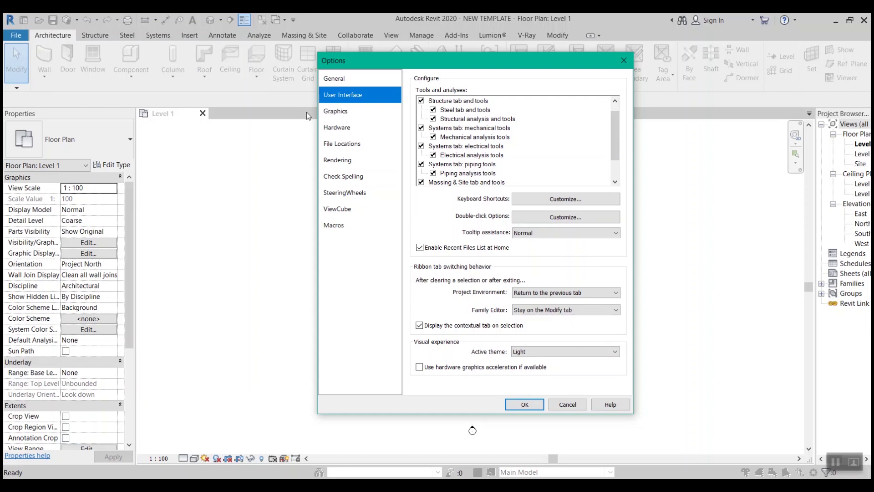
On the Graphics page, uncheck Semi-transparent selection and set the background colour to black
left_click(345, 111)
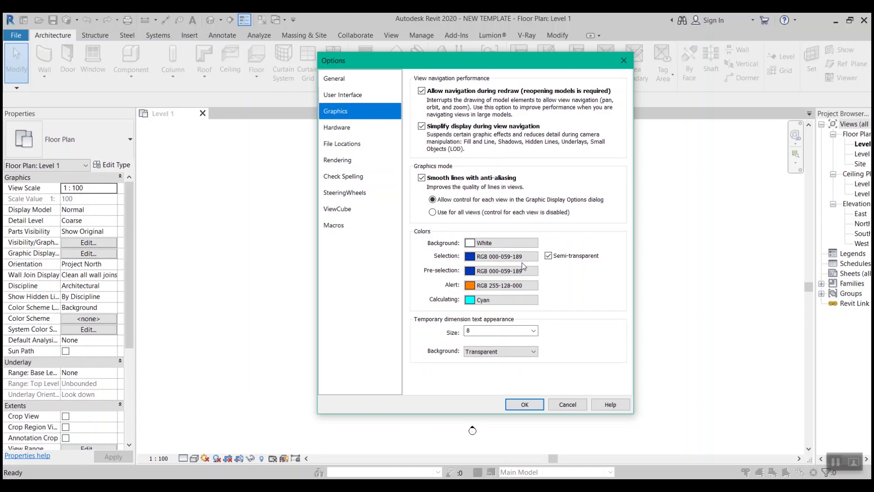
left_click(549, 255)
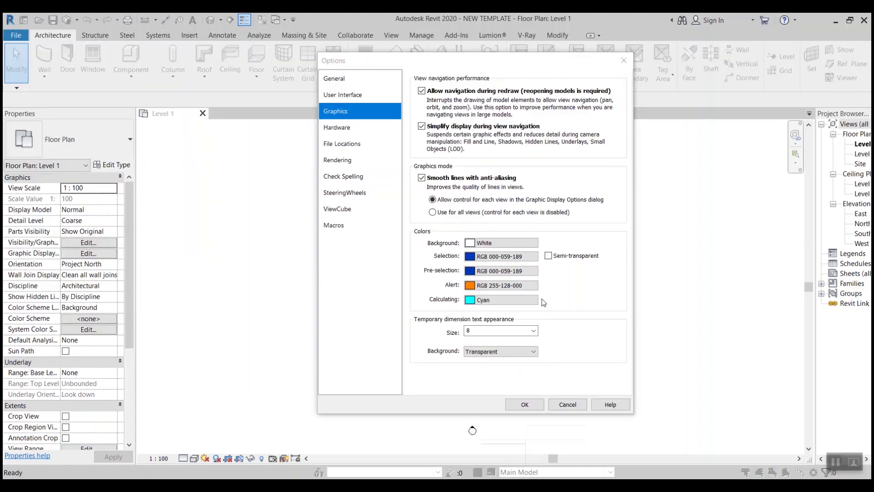
left_click(471, 243)
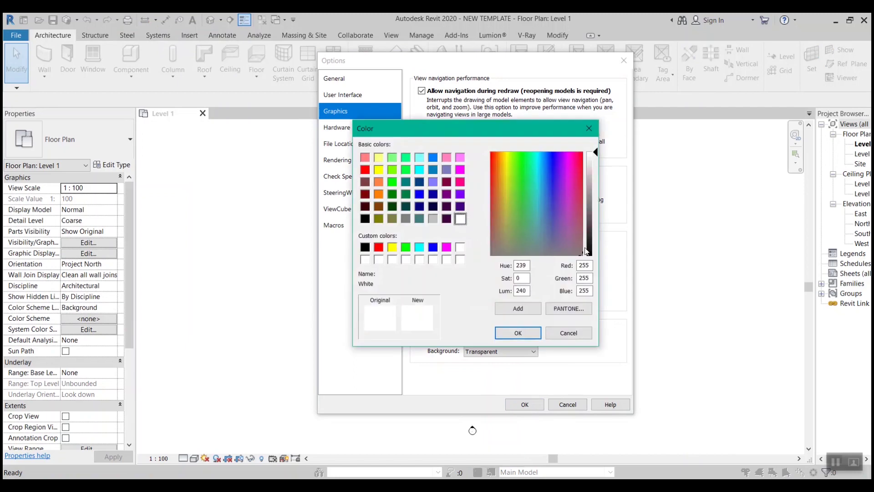
left_click_drag(596, 157, 592, 256)
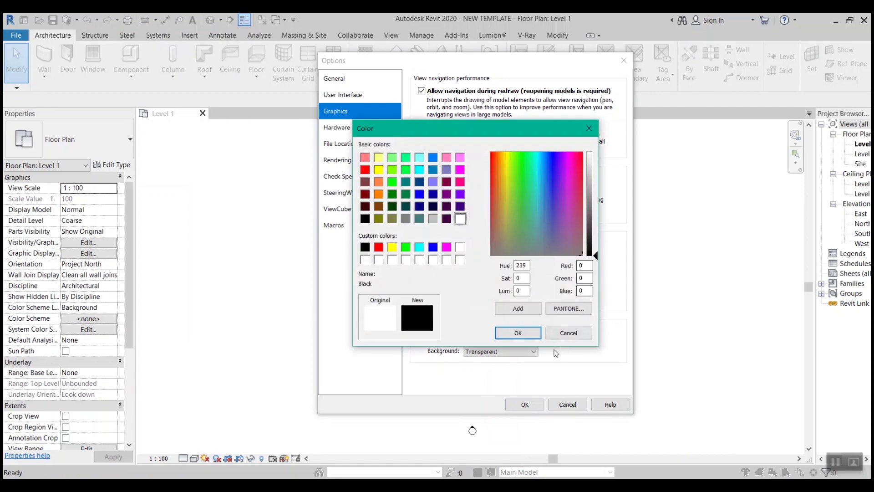
left_click(518, 333)
left_click(525, 404)
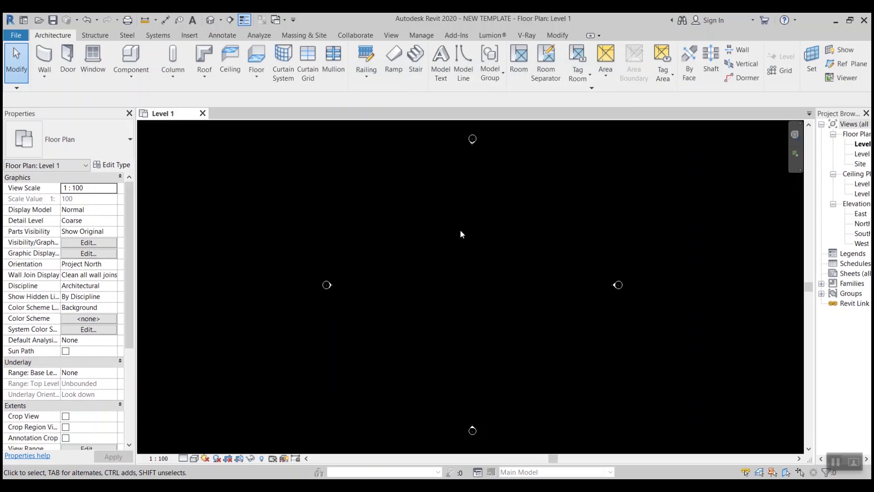
left_click(16, 37)
left_click(176, 320)
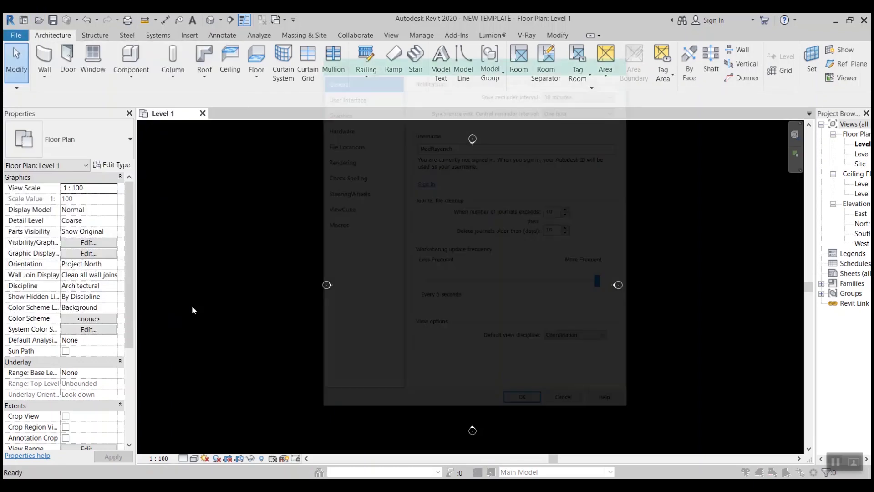
Set the Graphics background colour back to White and apply the options
left_click(364, 114)
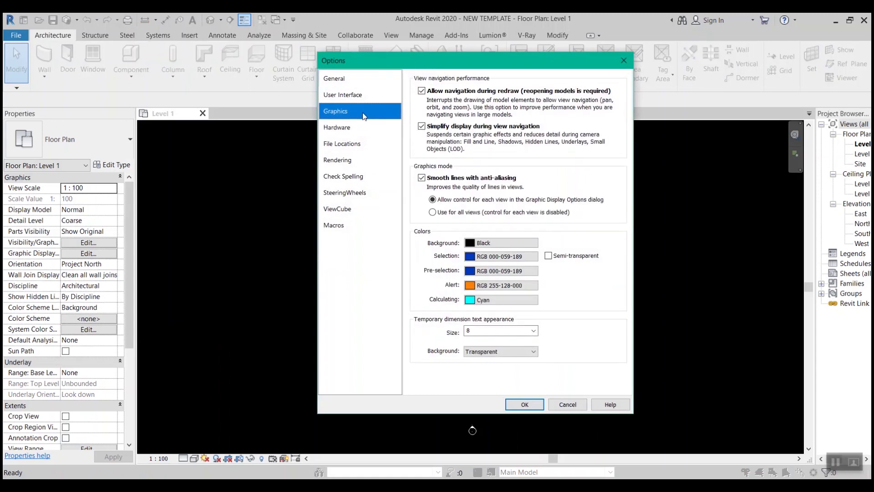
left_click(476, 243)
left_click(526, 404)
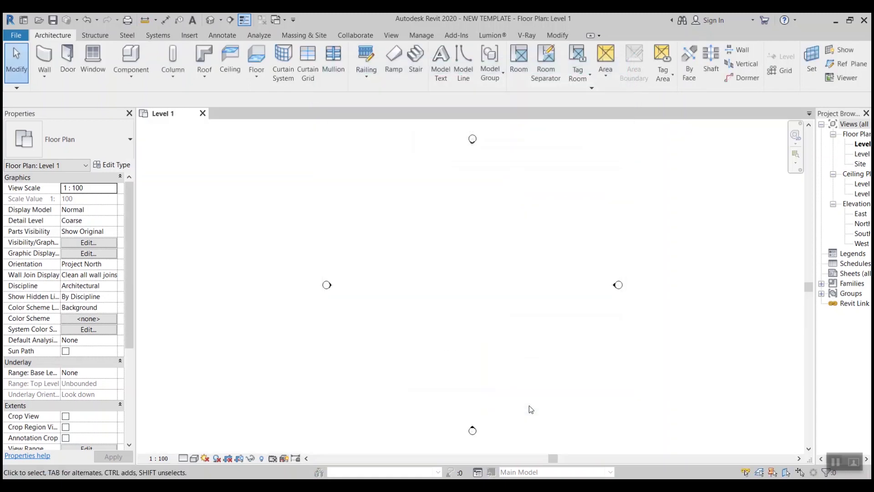